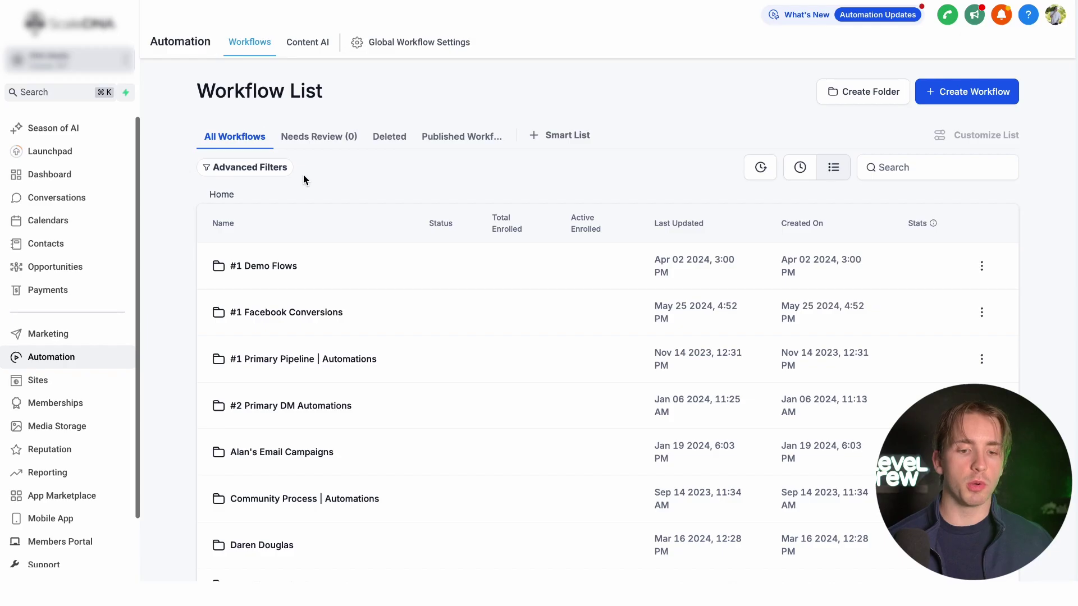
Open the account Settings to the Business Profile page.
left_click(68, 568)
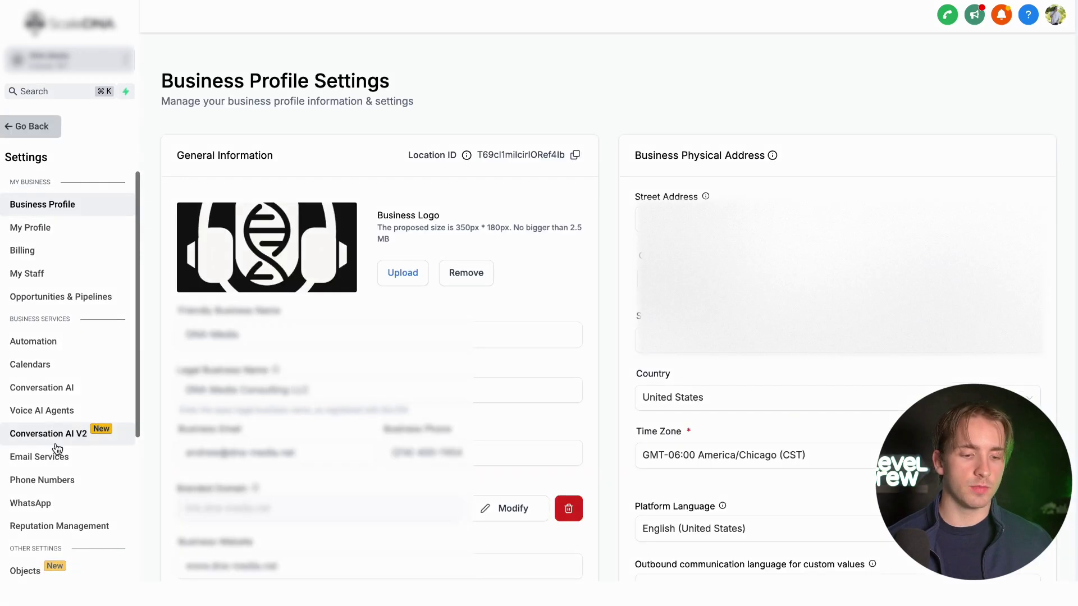
Go to the Objects settings and start a new custom object, ready for its singular name.
scroll(57, 449, "down", 3)
left_click(77, 477)
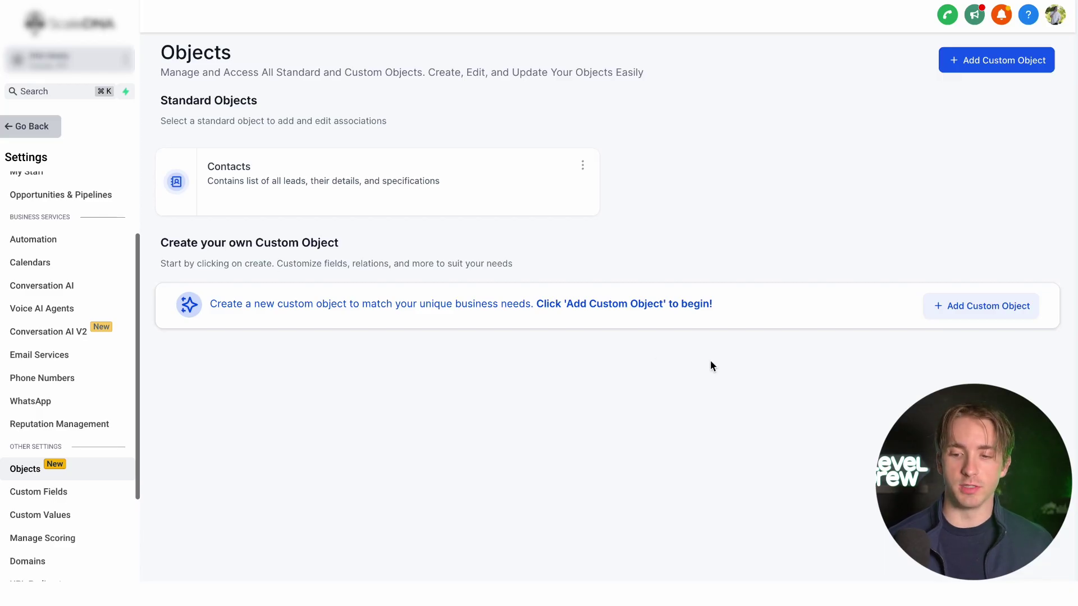
left_click(1019, 311)
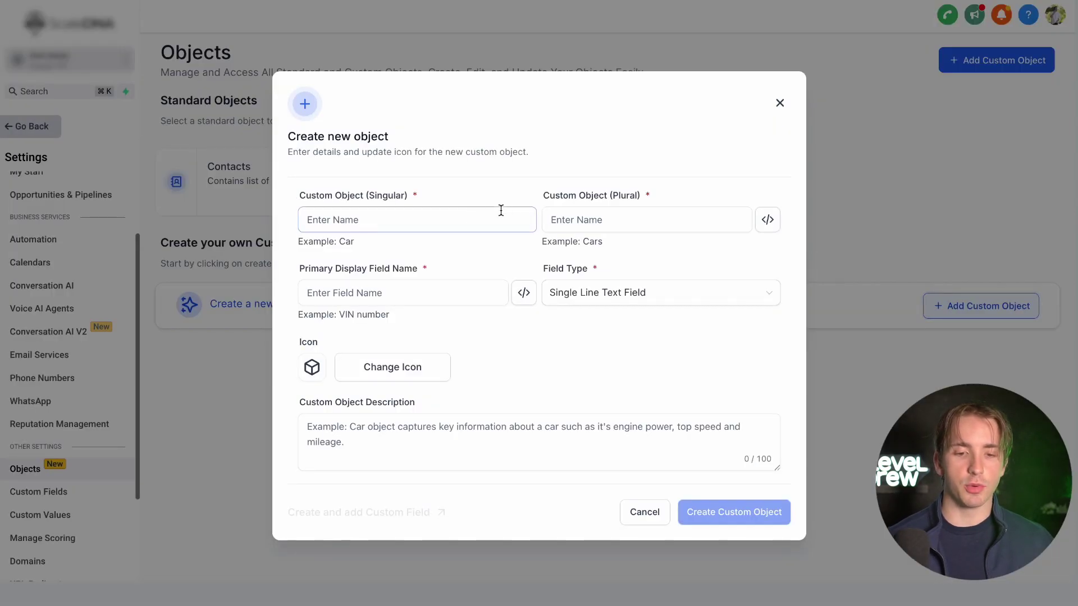
left_click(464, 218)
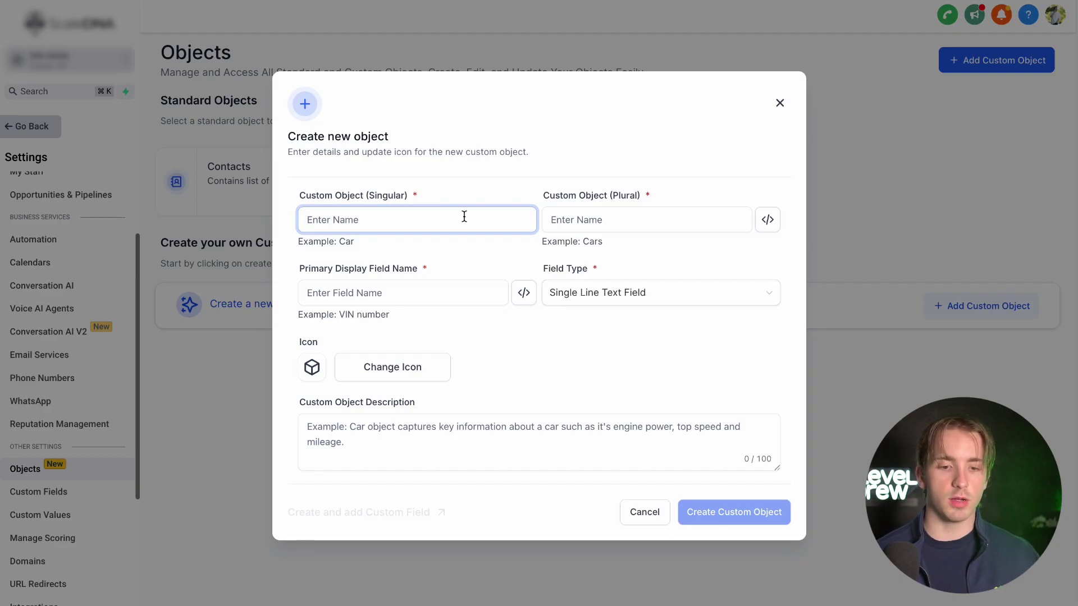
Name the object Car / Cars with a single-line text primary field Color.
type("Car")
left_click(635, 225)
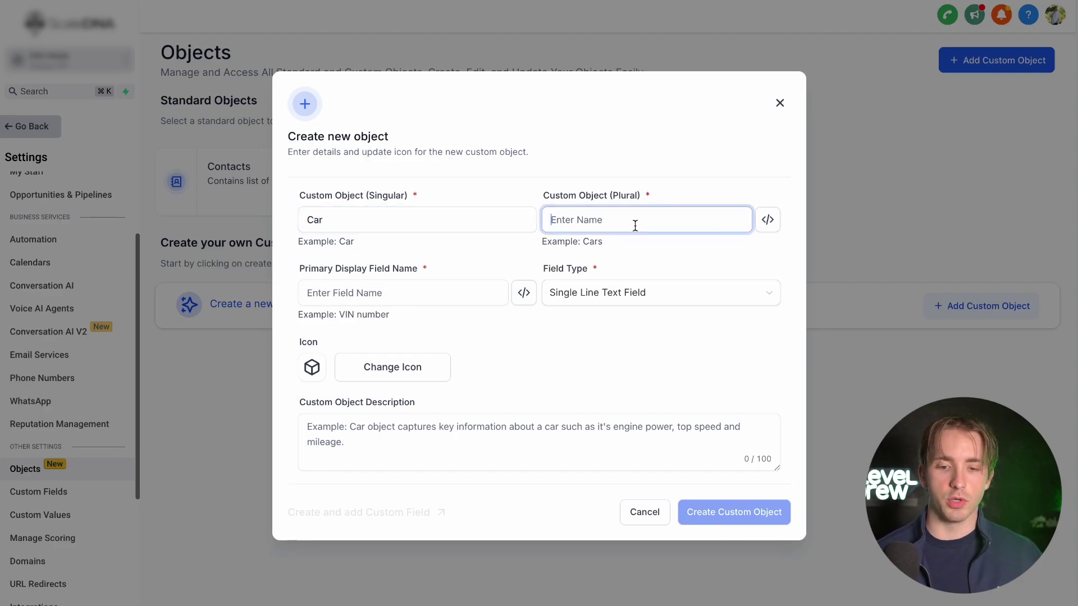
left_click(444, 300)
type("Color")
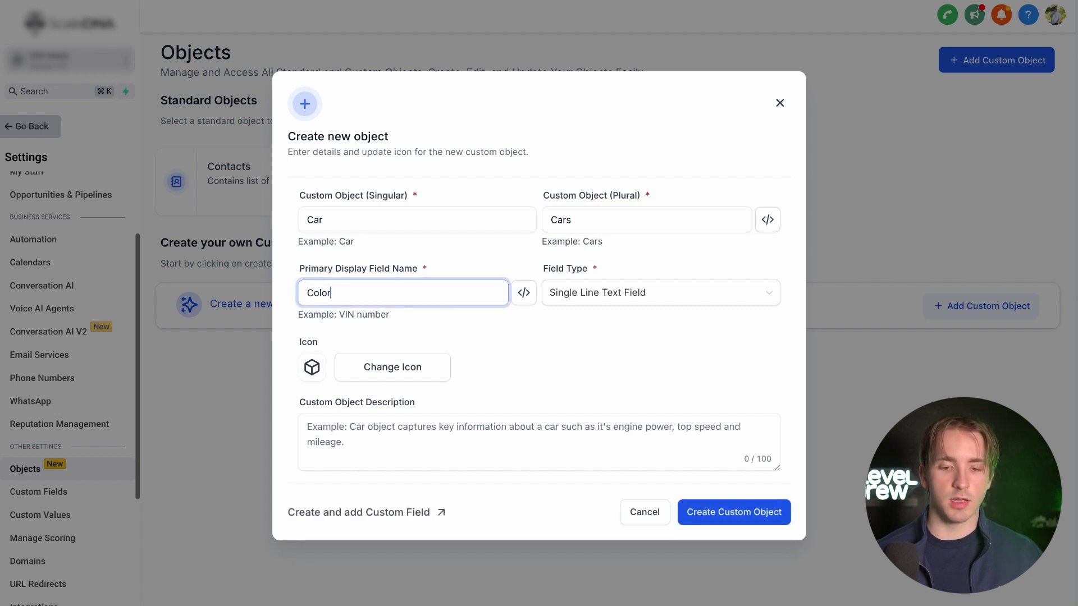
left_click(610, 304)
left_click(606, 320)
Give the object a car icon and a pasted colour description, then create it.
left_click(409, 369)
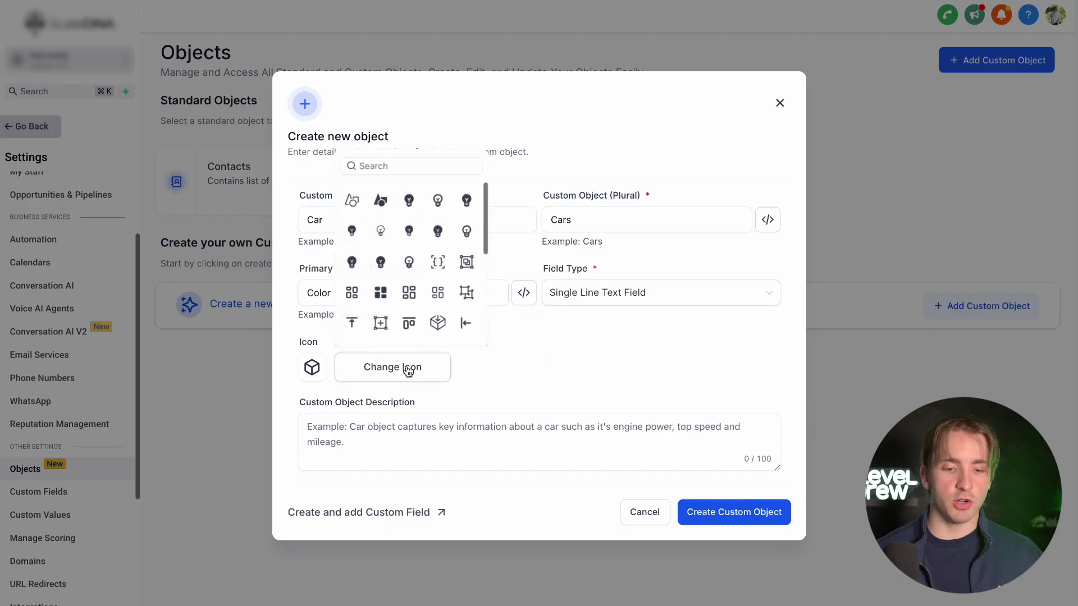
left_click(402, 170)
type("car")
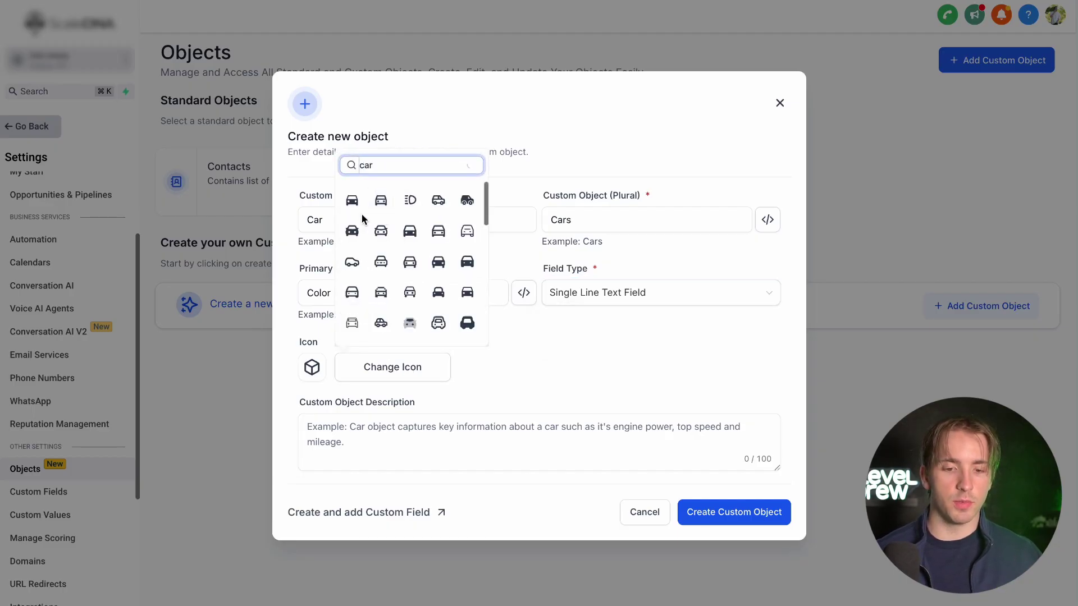
left_click(353, 203)
left_click(370, 452)
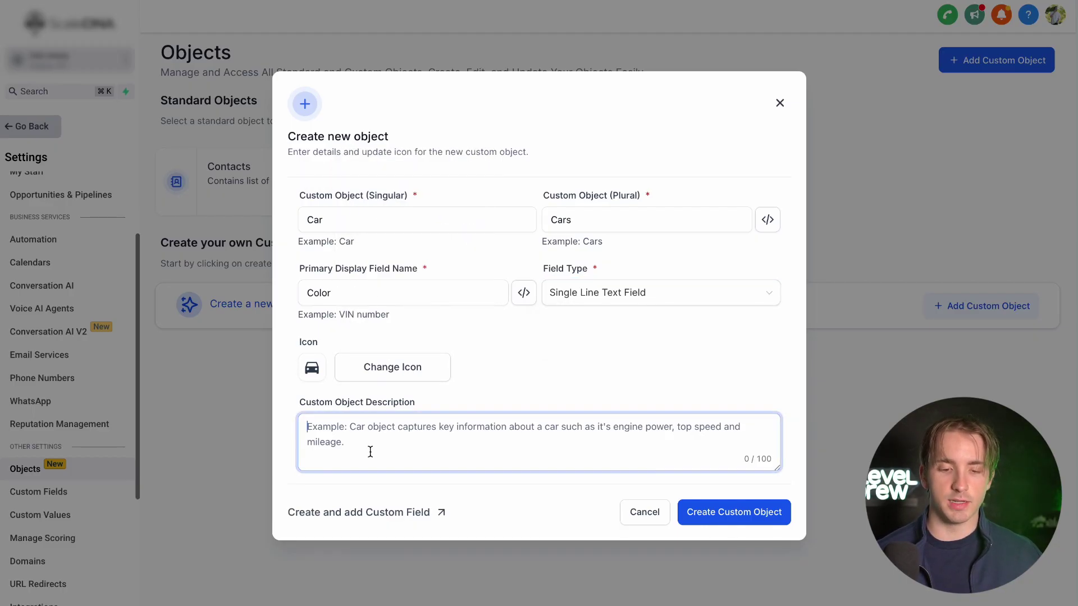
type("Car object captures information about it's color.")
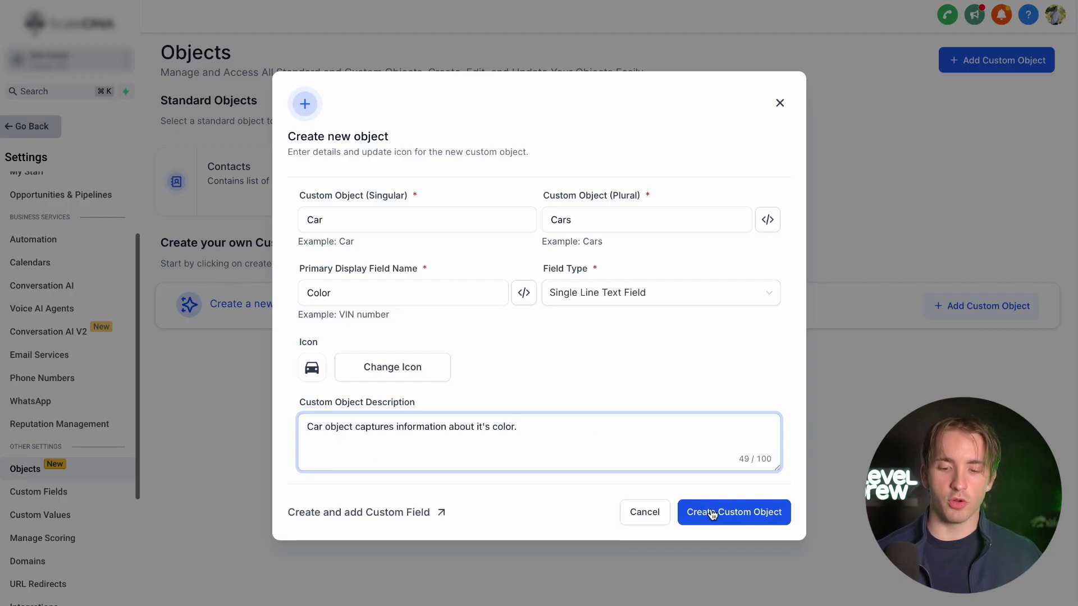
left_click(712, 513)
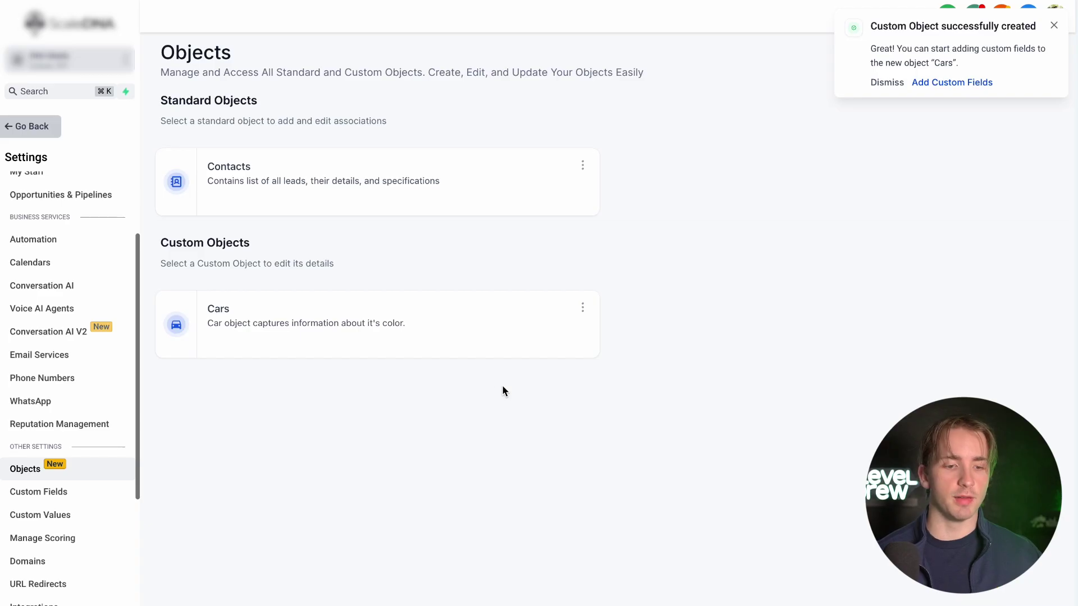
Back in the workflow list, start a Cars-based workflow and show its trigger list.
left_click(26, 126)
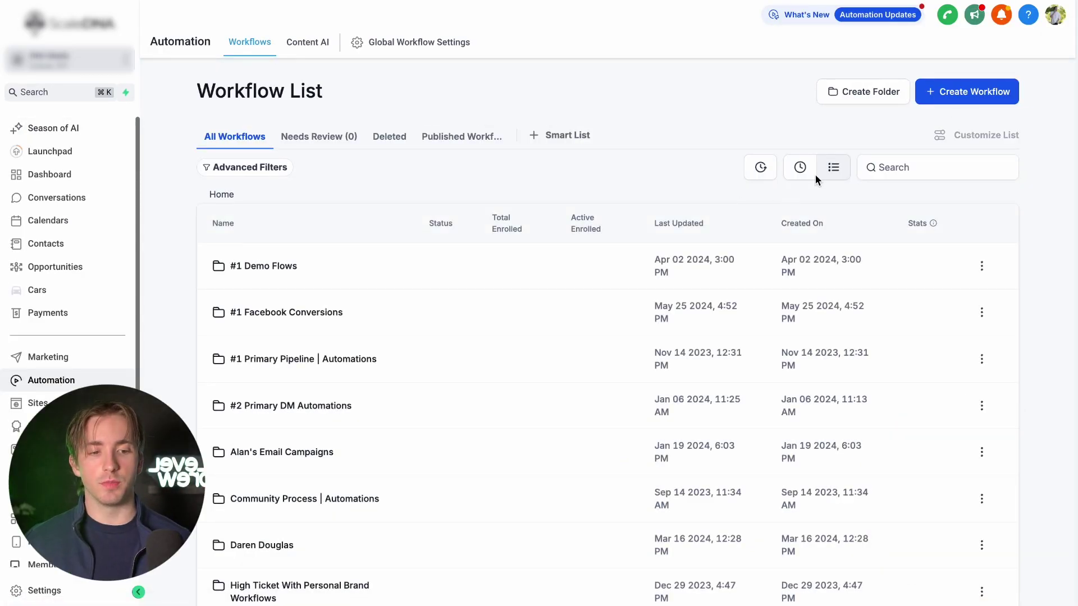
left_click(967, 90)
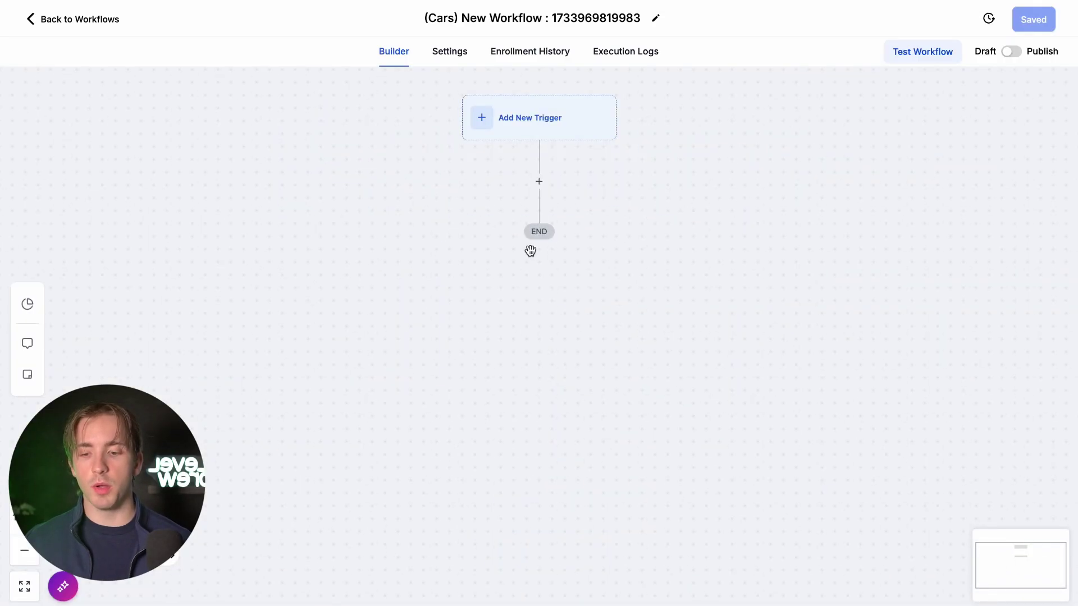
left_click(513, 138)
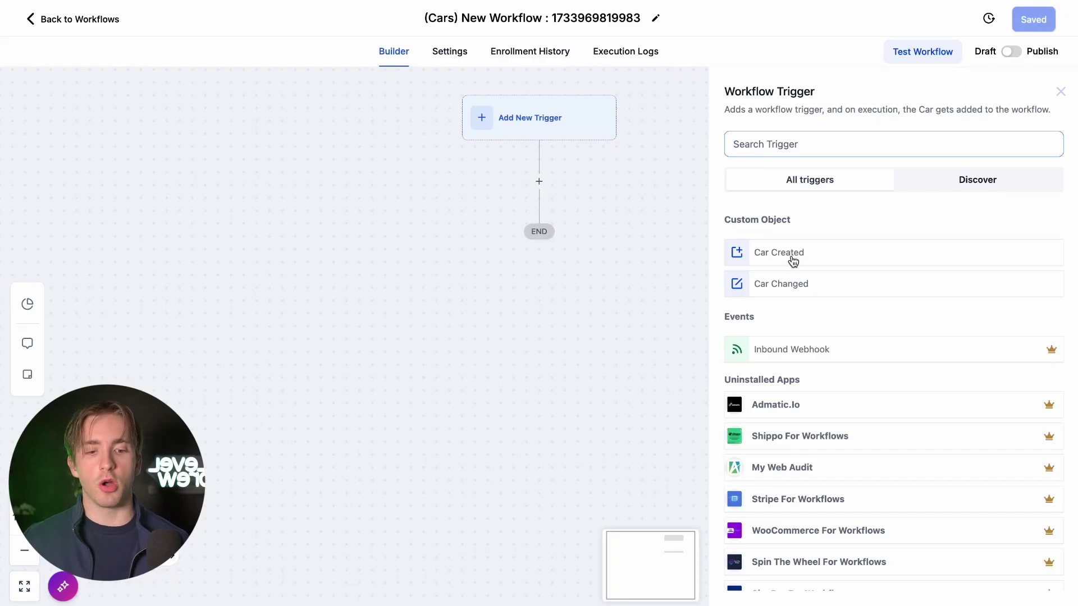
Save a Car Created trigger filtered to Color with an exact match on 'Blue'.
left_click(791, 253)
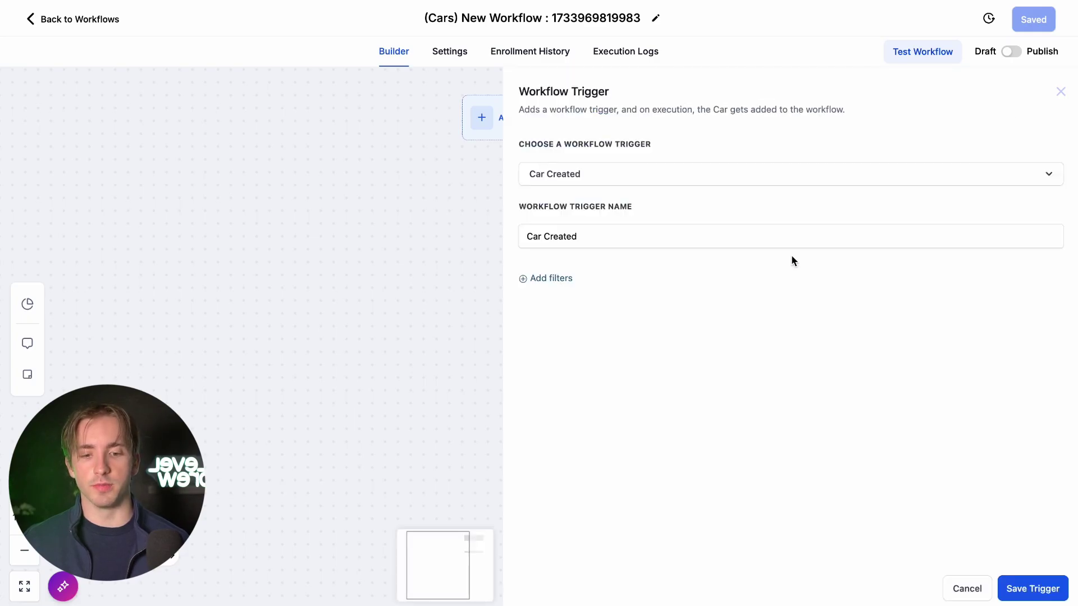
left_click(640, 302)
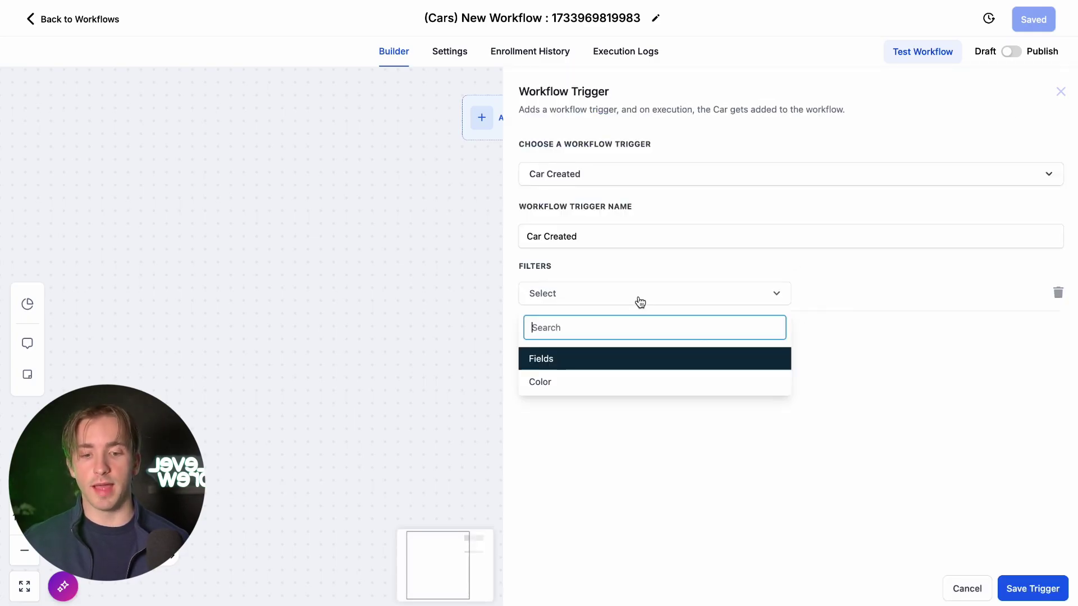
left_click(602, 388)
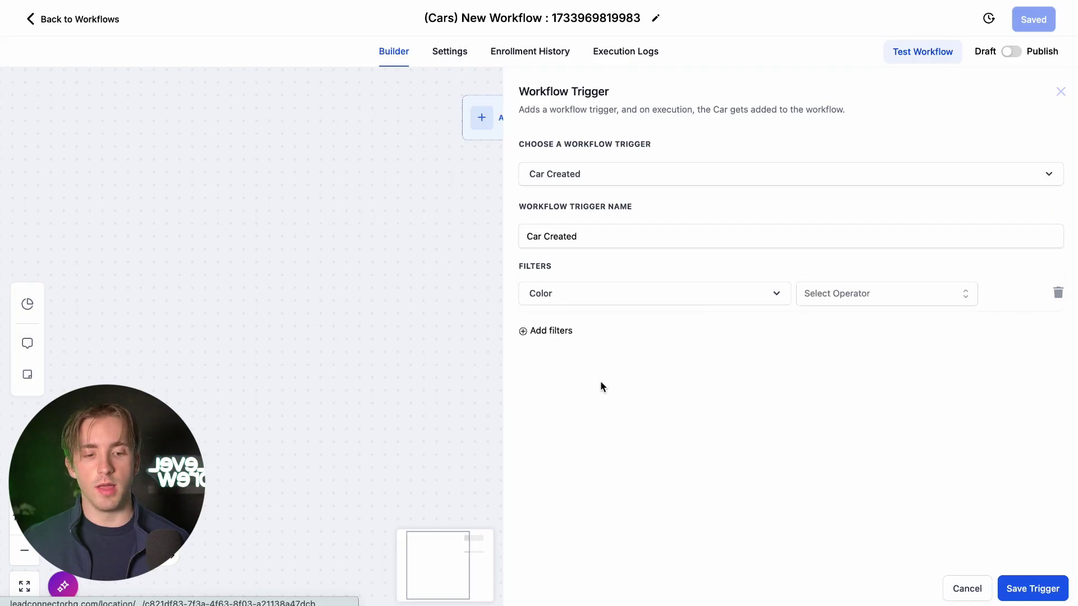
left_click(866, 297)
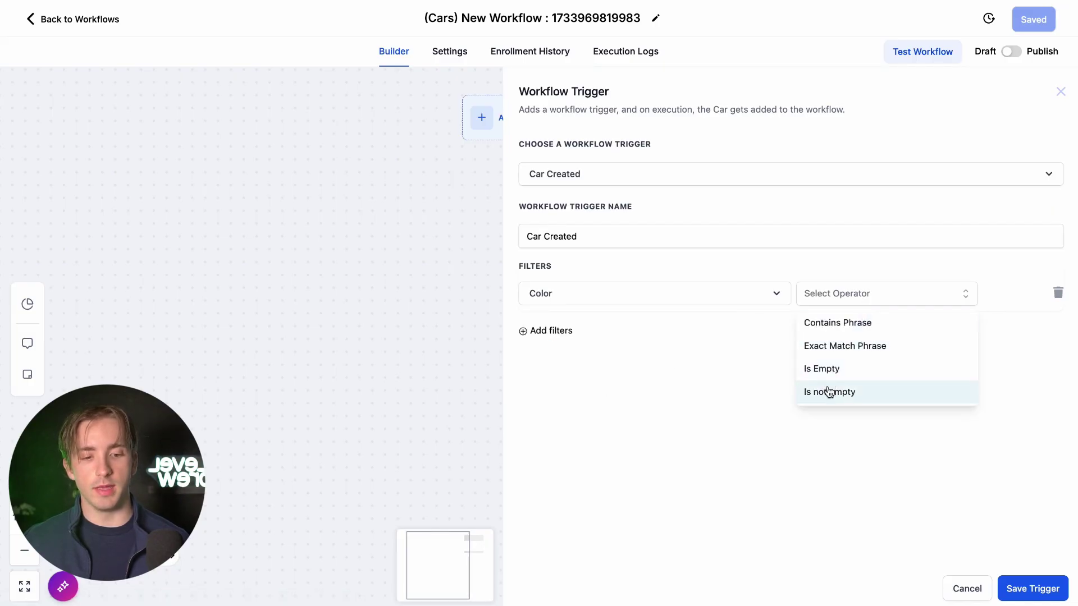
left_click(830, 360)
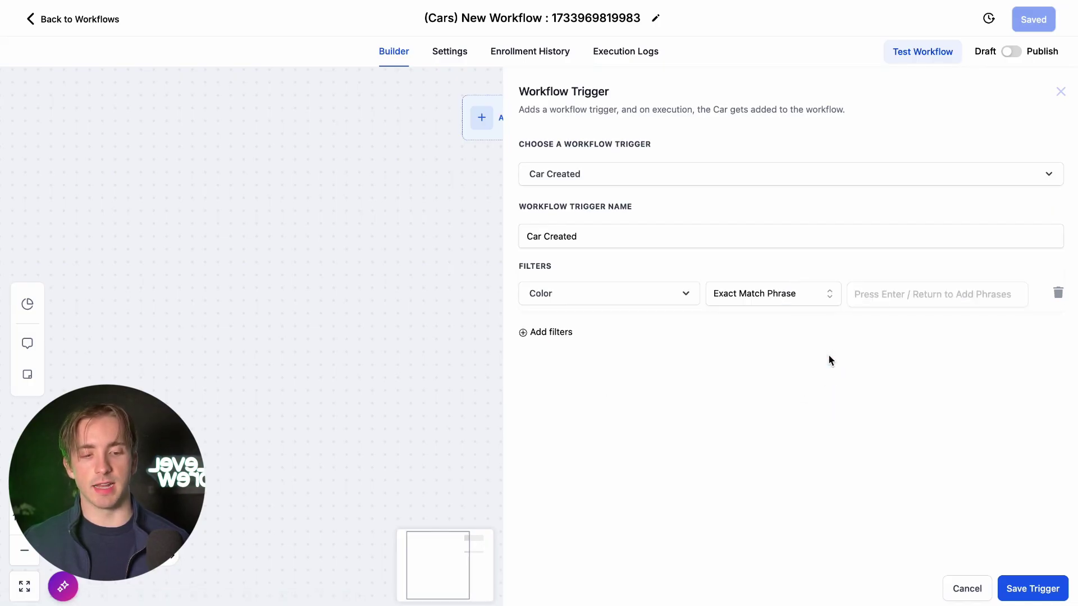
left_click(884, 296)
type("Blue")
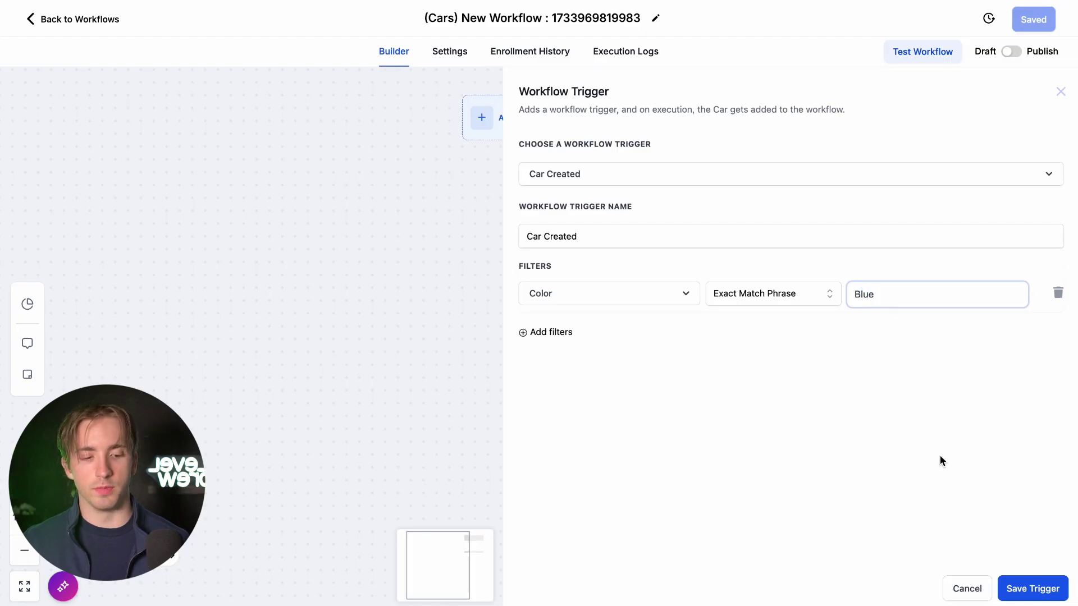
left_click(1032, 588)
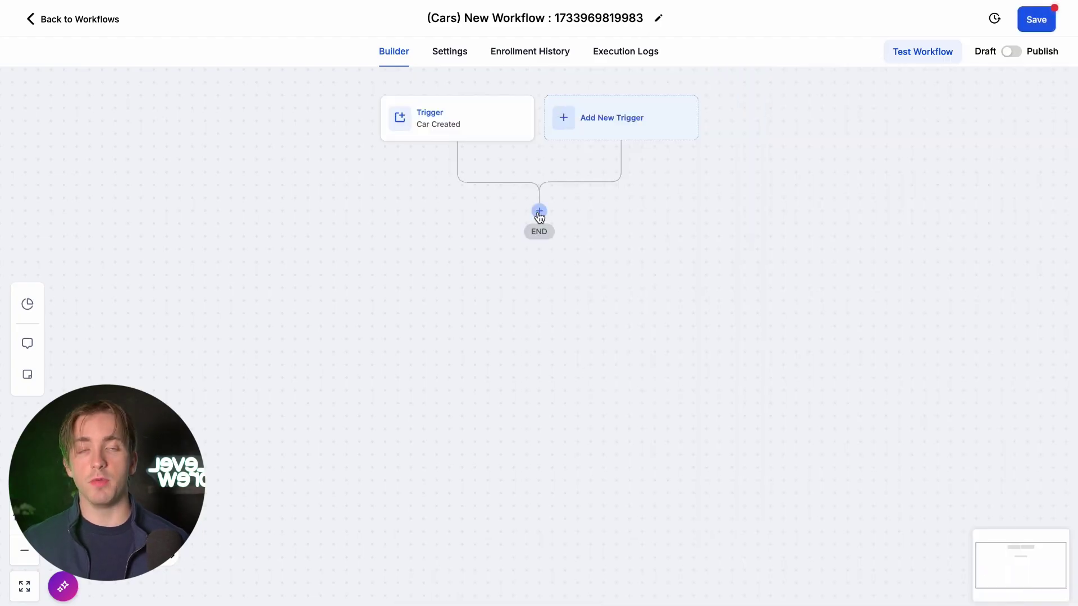
left_click(539, 213)
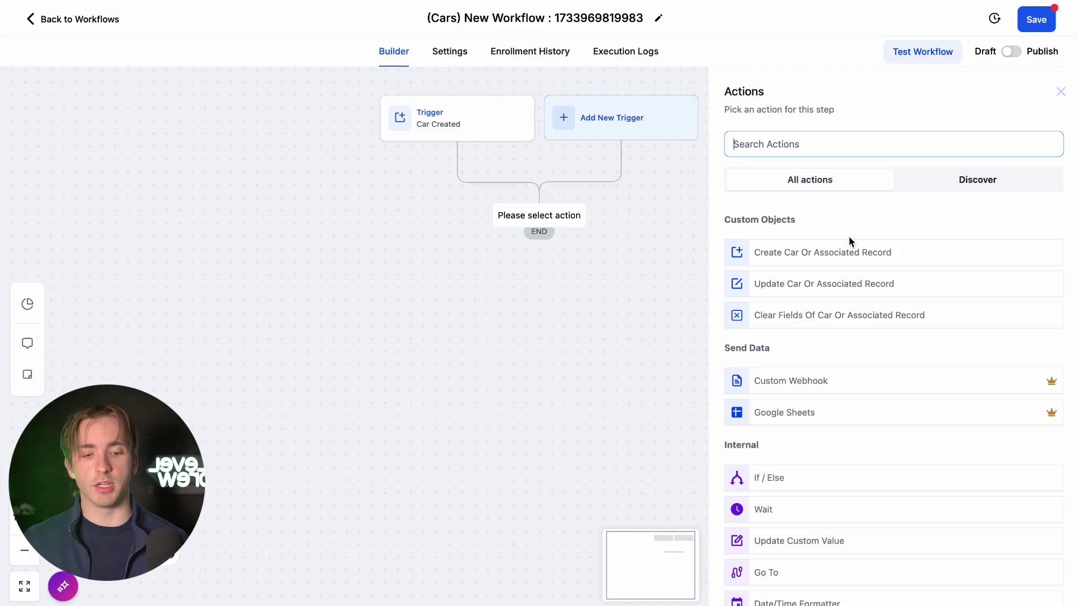
Scroll through the actions available for the step after the trigger.
scroll(842, 240, "down", 2)
scroll(782, 373, "down", 6)
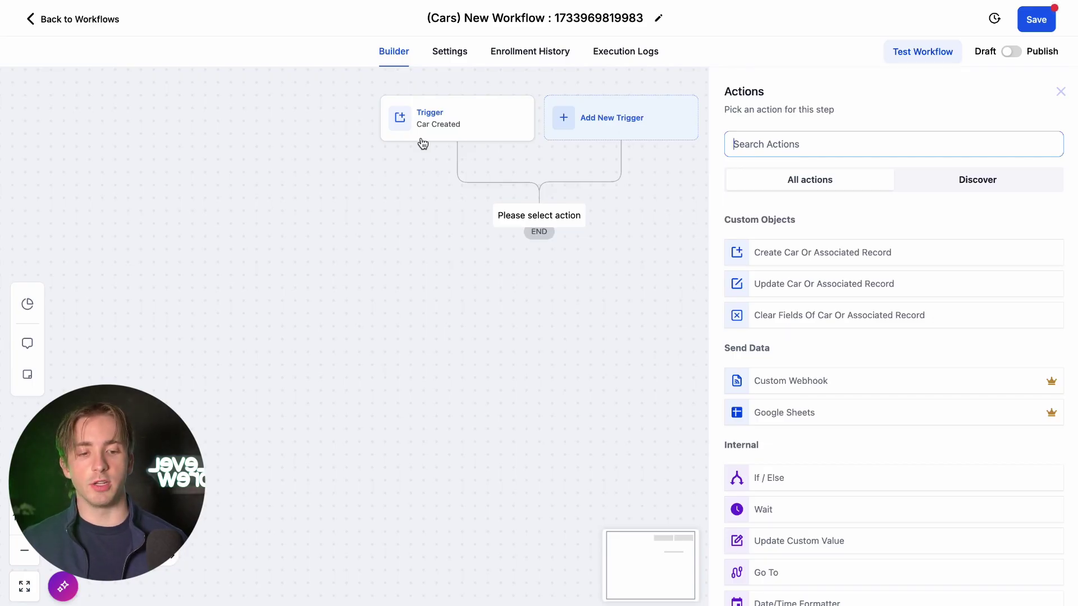
Add a Create Car Or Associated Record action for Car with Color set to Blue.
left_click(788, 254)
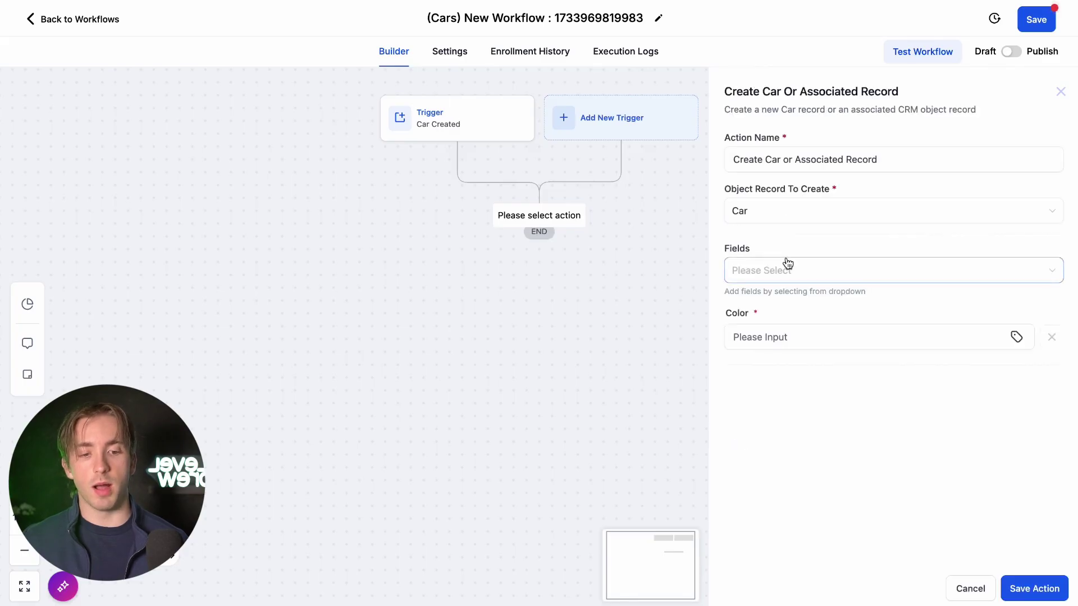
left_click(753, 213)
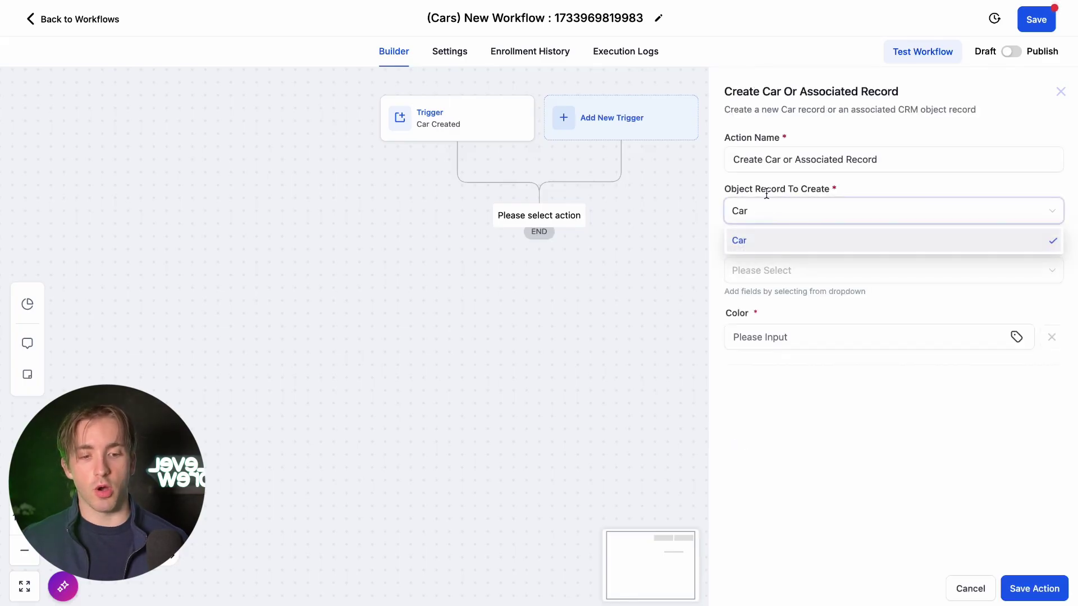
left_click(767, 190)
left_click(743, 338)
type("Blue")
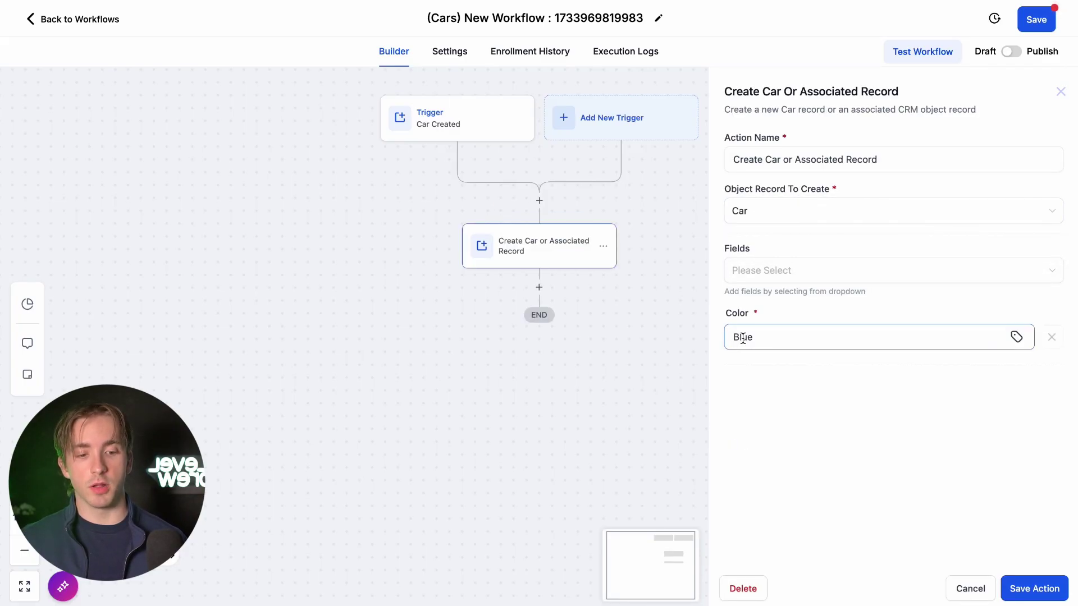
left_click(773, 289)
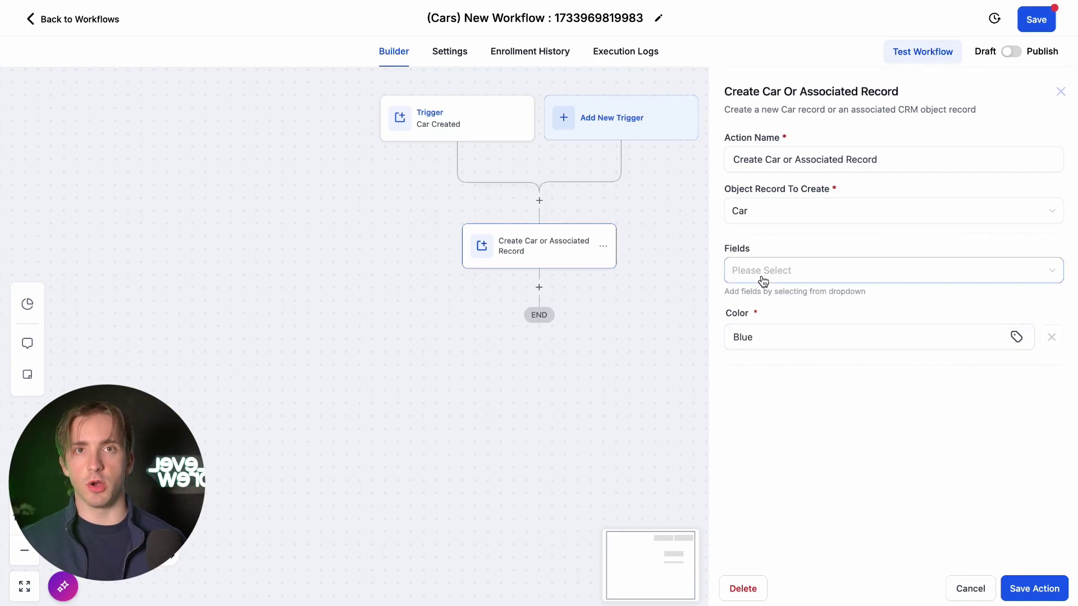
left_click(873, 330)
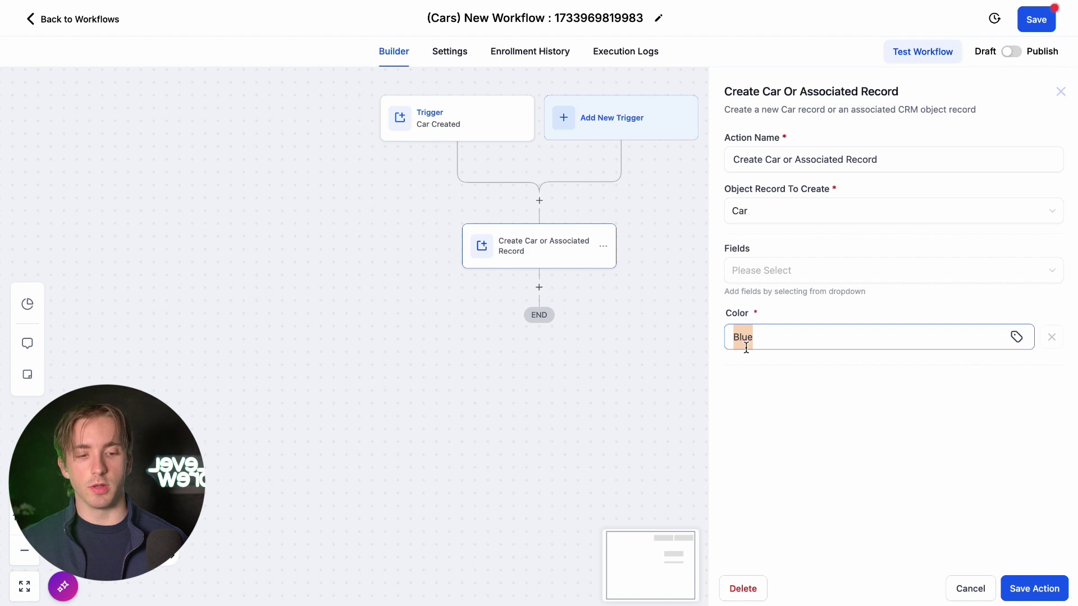
Replace the Color value Blue with the {{custom_objects.cars.color}} variable.
left_click(1024, 336)
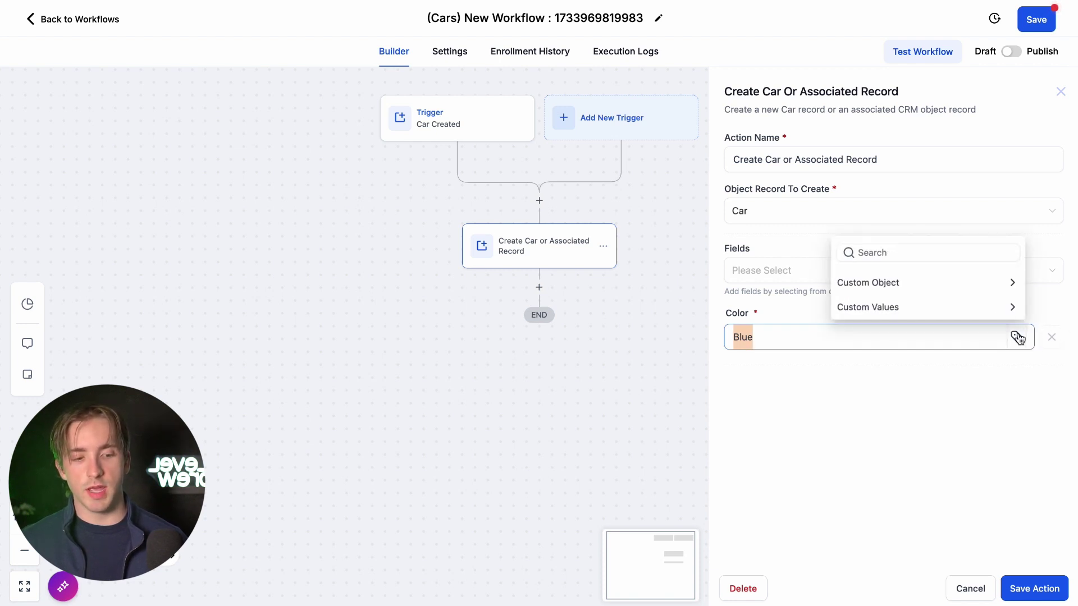
left_click(880, 286)
left_click(847, 307)
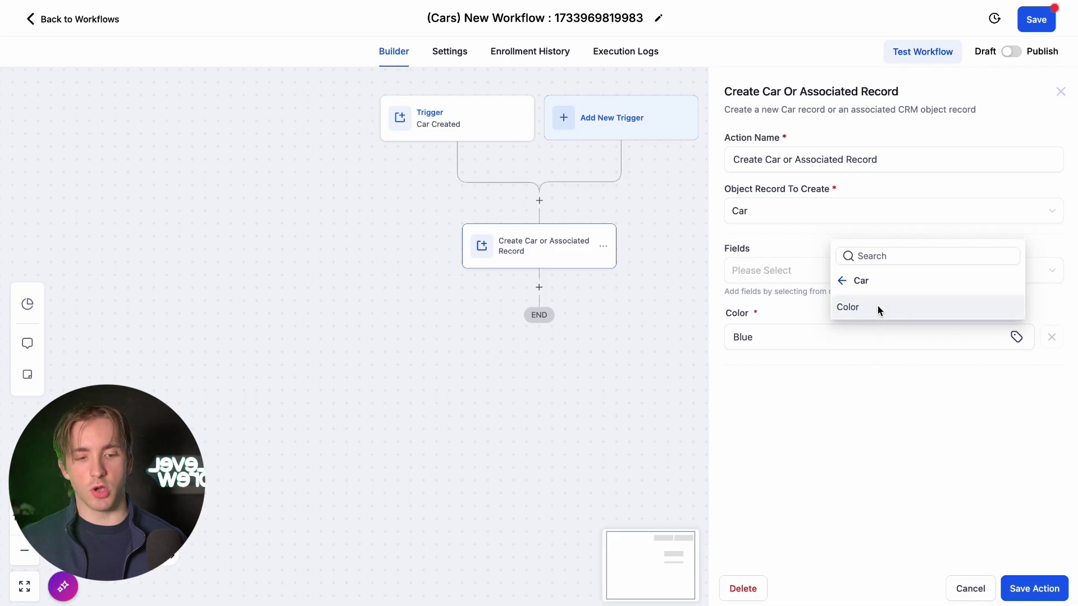
left_click(854, 310)
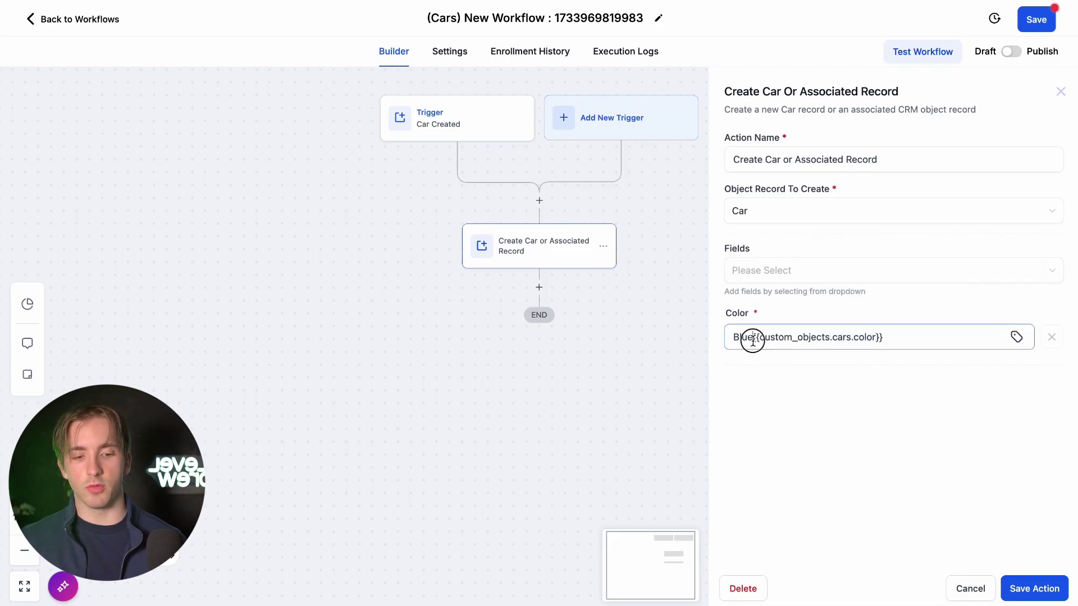
left_click_drag(752, 339, 717, 342)
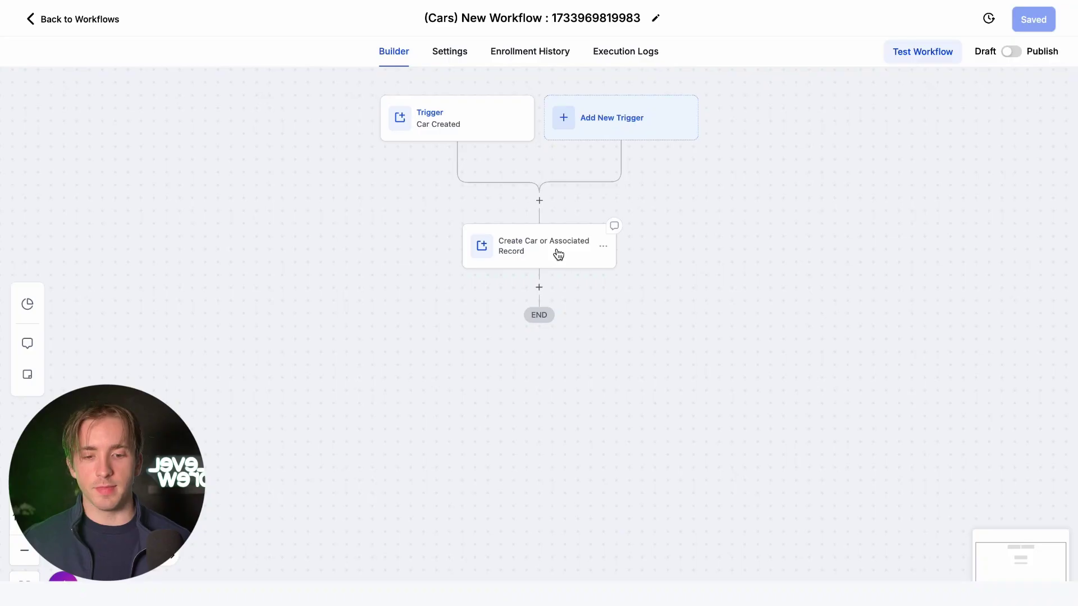
Reopen the Create Car Or Associated Record action's settings.
left_click(555, 252)
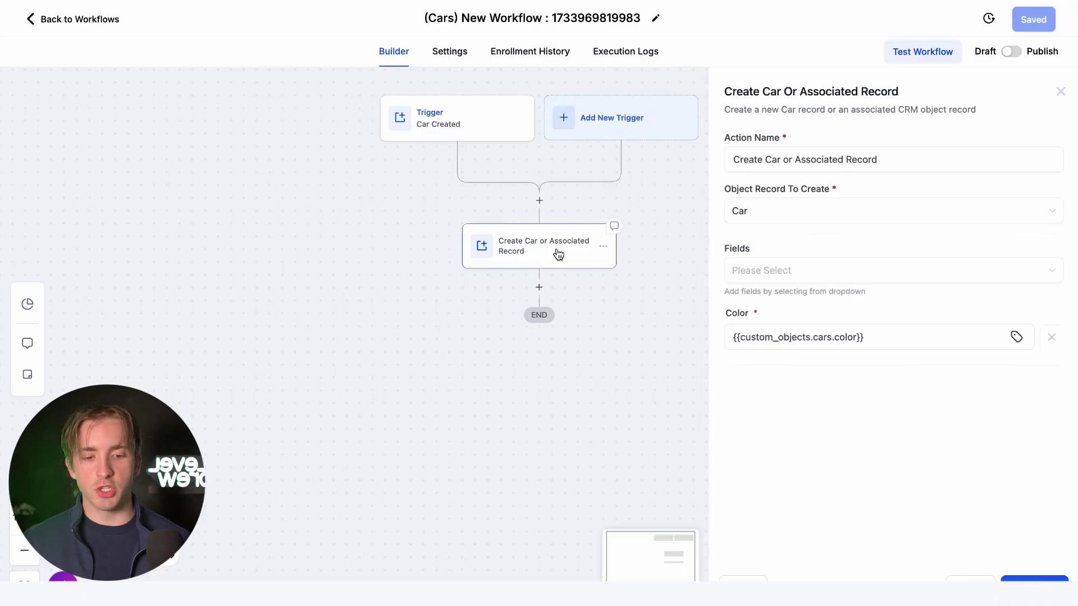
Check the empty Fields dropdown, close the action panel and leave the workflow builder.
left_click(771, 269)
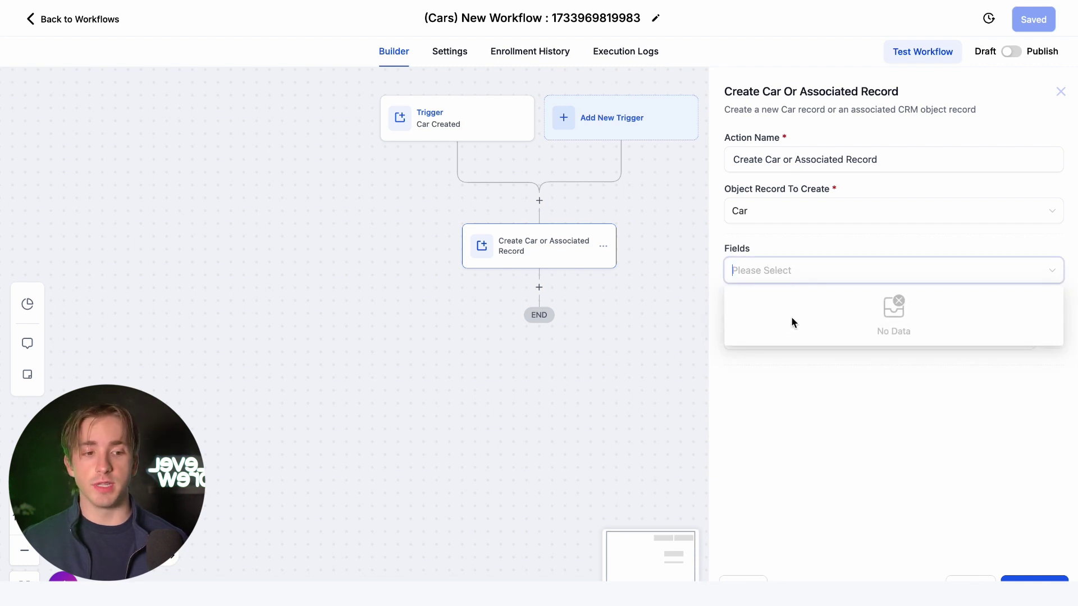
left_click(1059, 92)
left_click(78, 19)
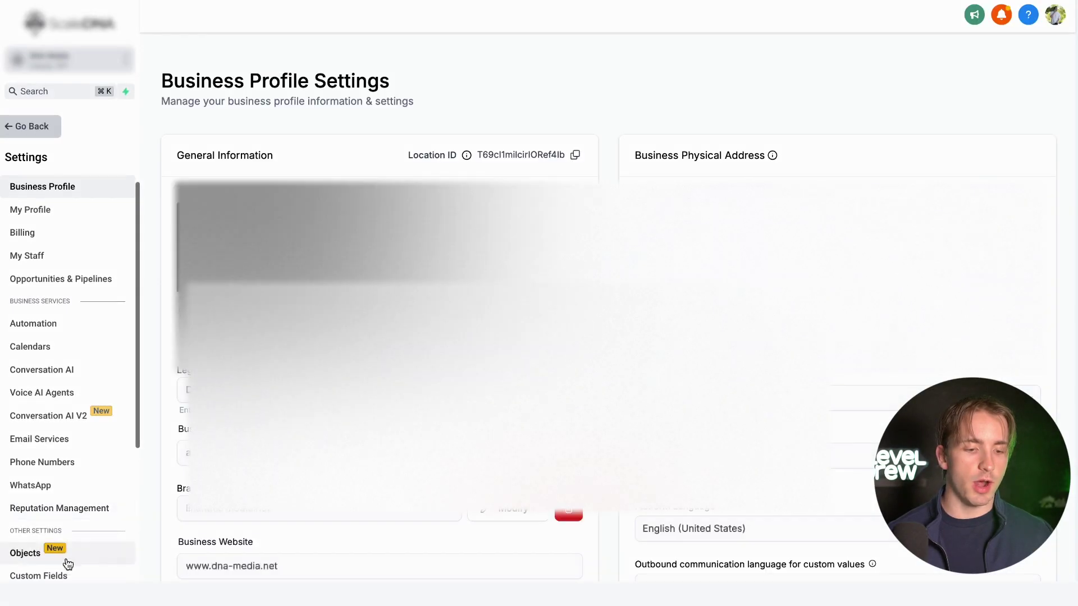
Add a custom field to the Cars object and choose the Single Line type.
left_click(68, 561)
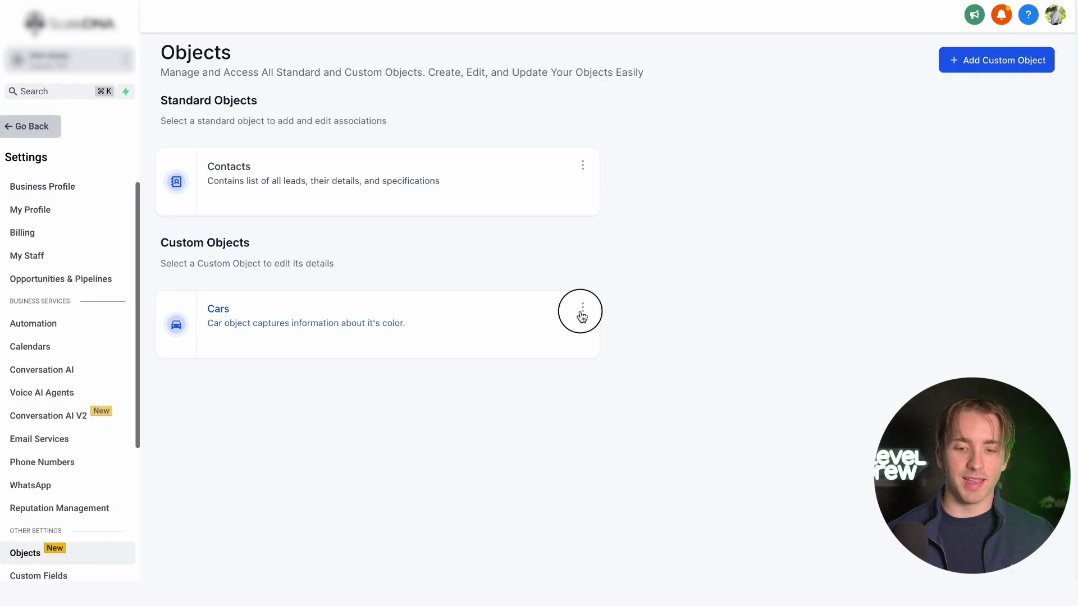
left_click(582, 312)
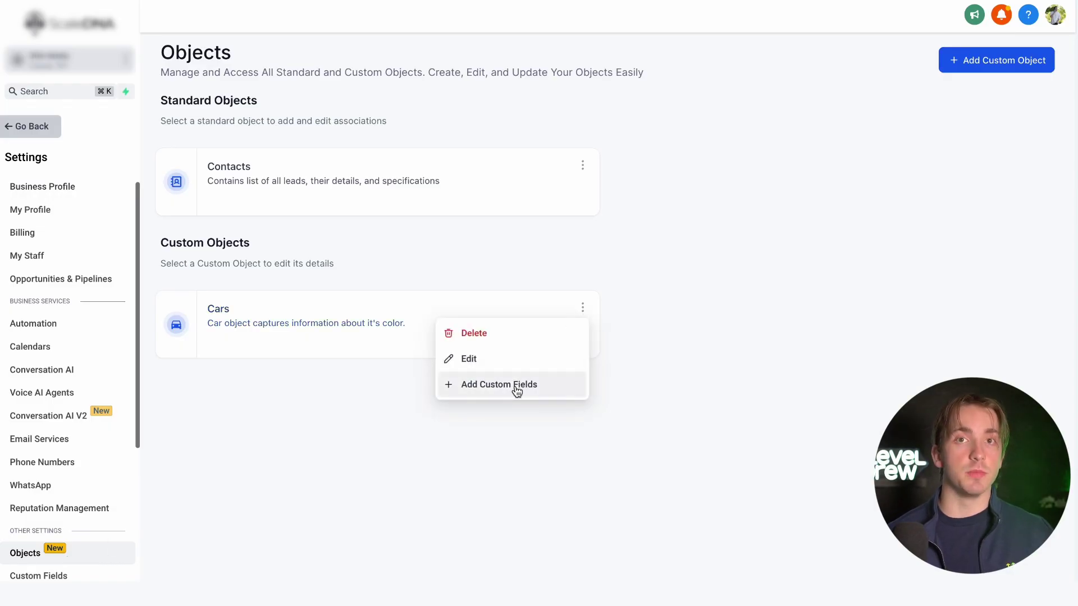
left_click(504, 360)
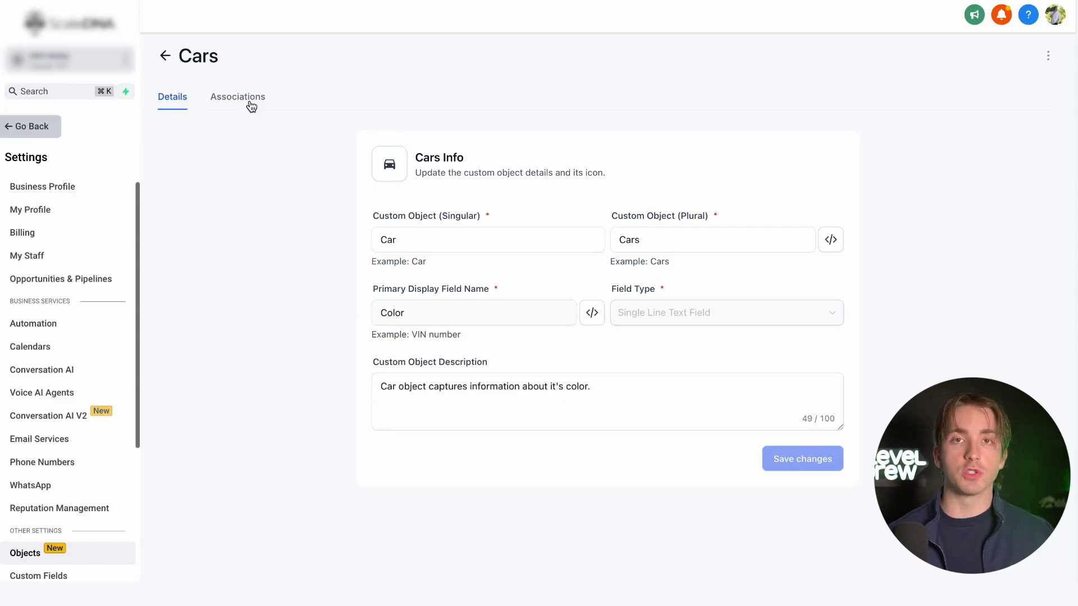
left_click(167, 58)
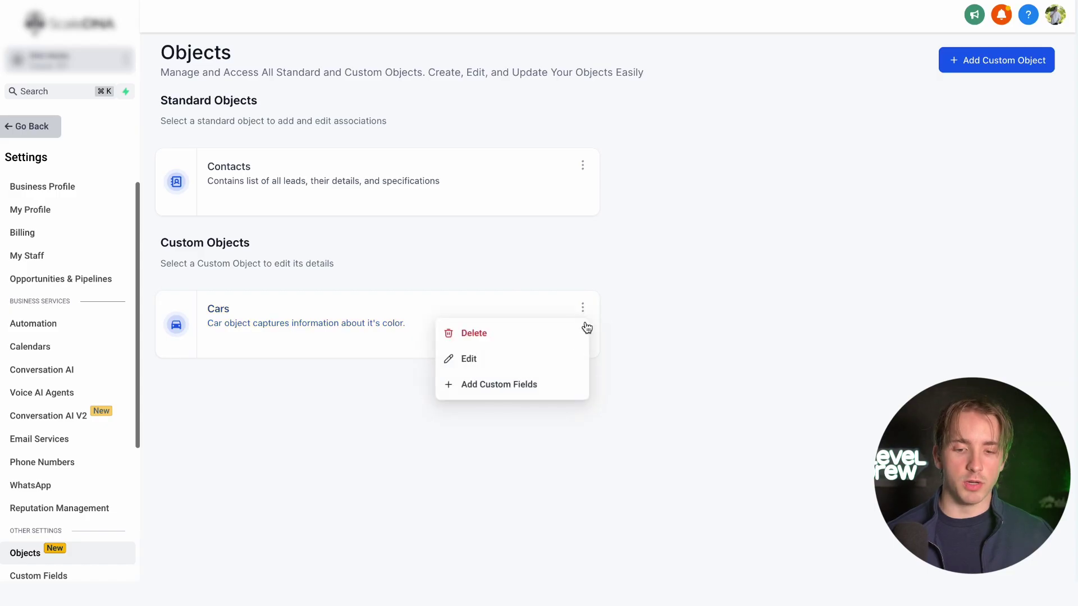
left_click(535, 386)
left_click(299, 209)
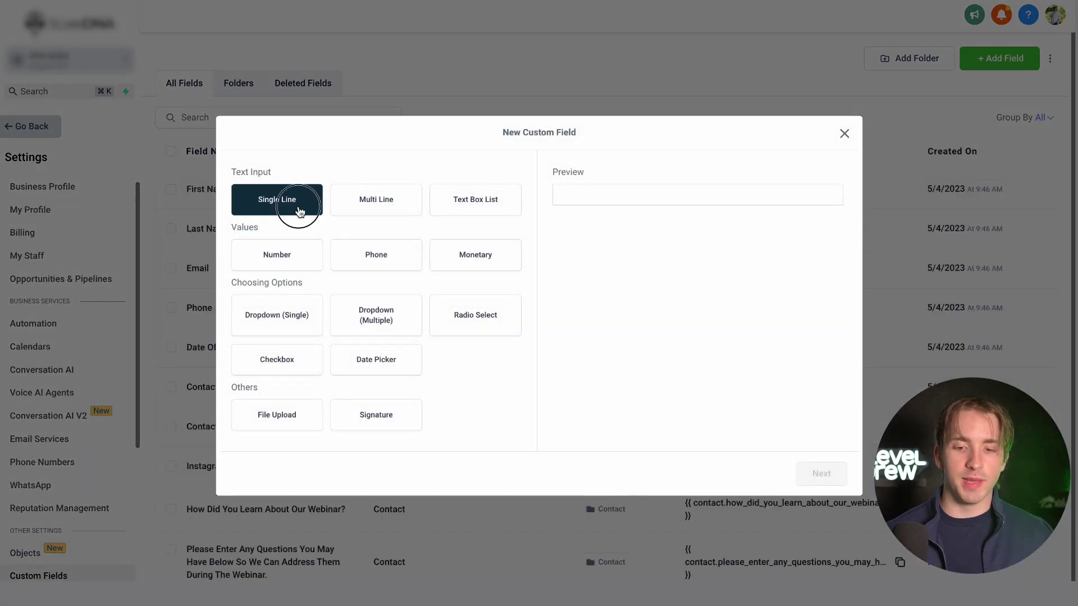
Name the new single-line field 'Car Color', put it in the Car Info group, and save it.
left_click(821, 475)
left_click(428, 275)
type("Color")
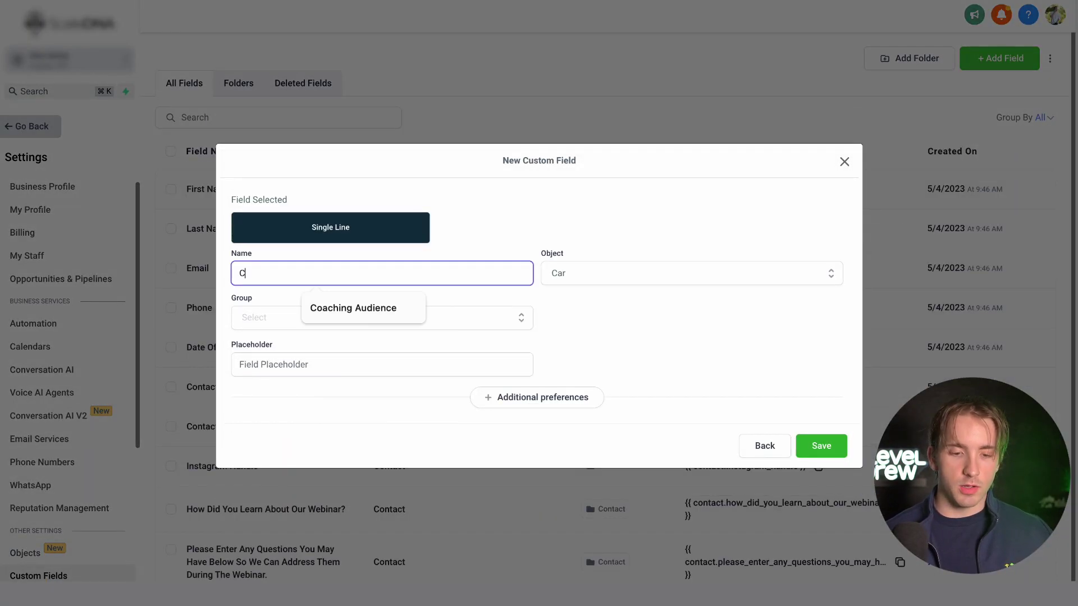
key("Home")
type("Car")
left_click(306, 314)
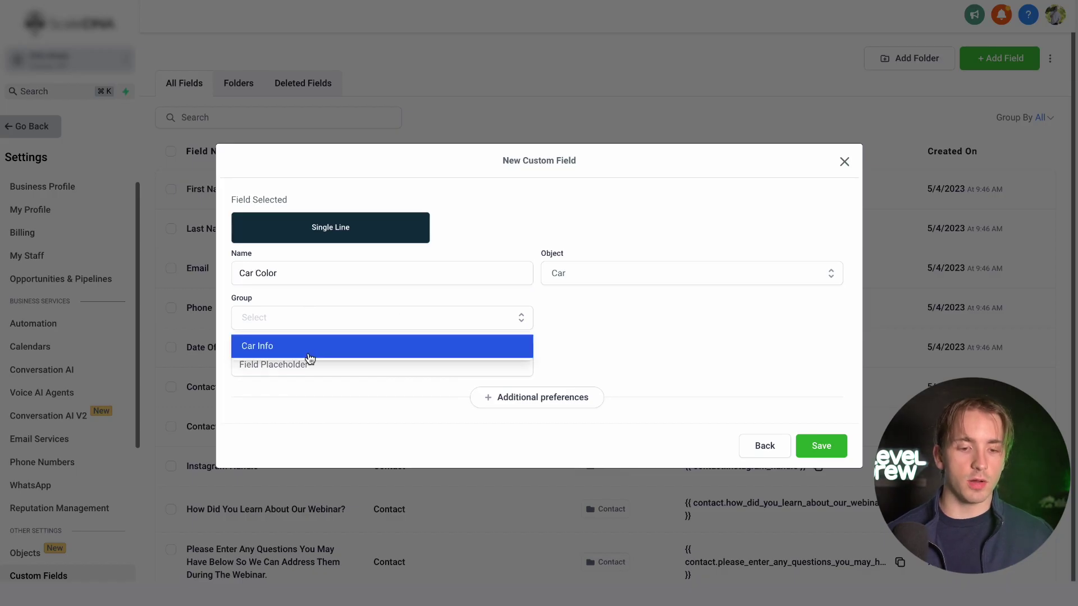
left_click(319, 357)
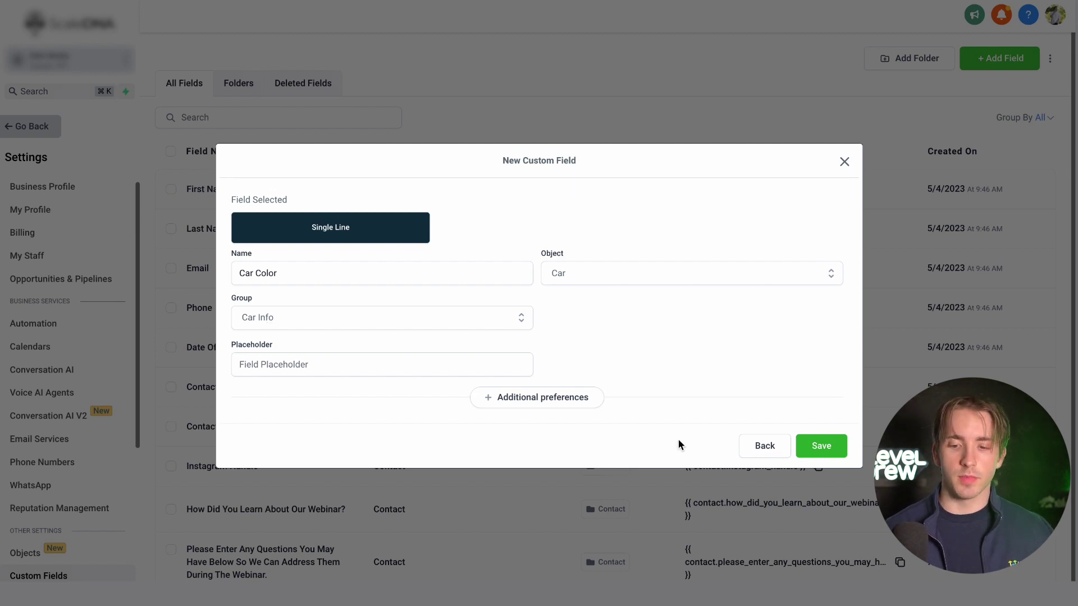
left_click(840, 447)
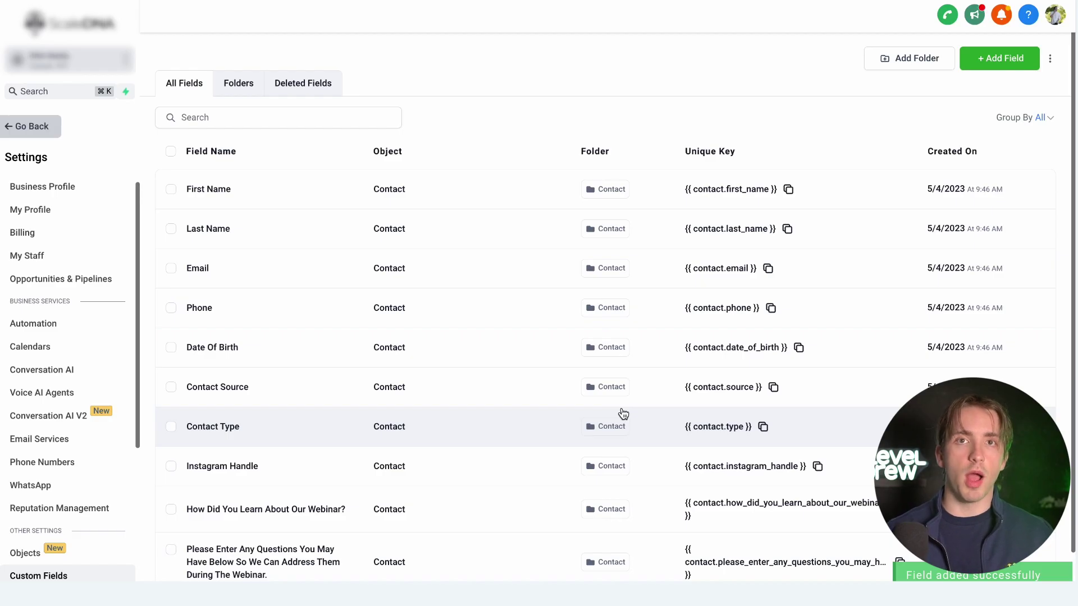
In the (Cars) New Workflow, add Car Color to the Create Car action's fields.
left_click(33, 126)
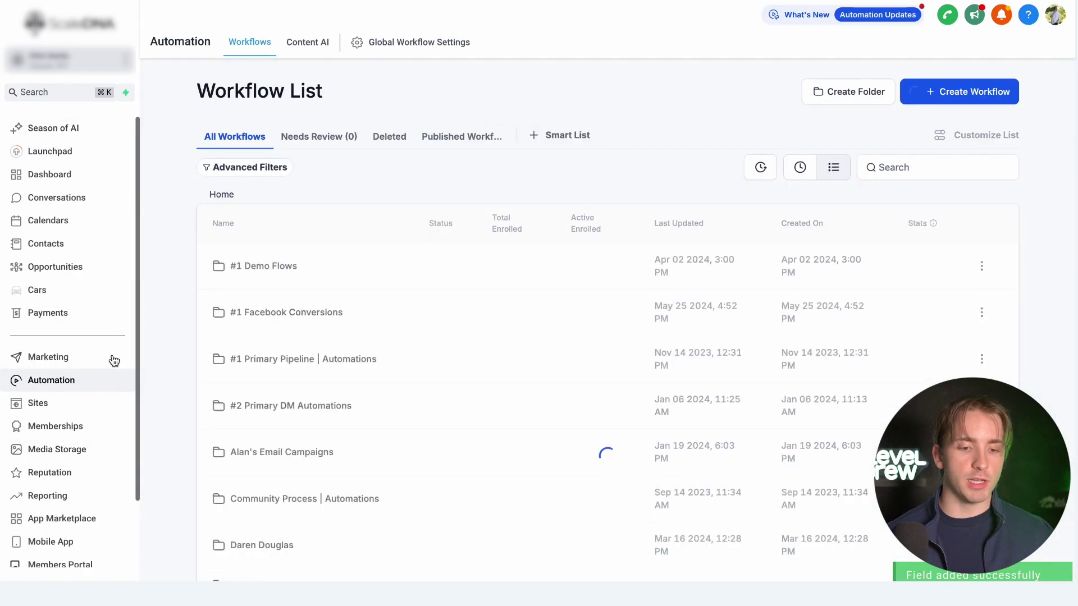
type("car")
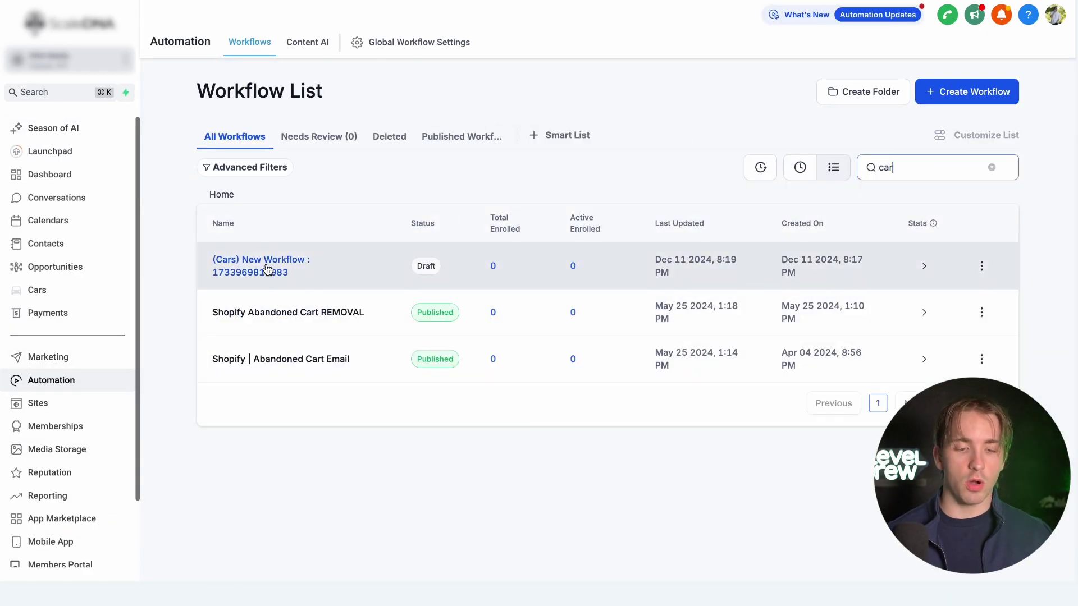
left_click(268, 269)
left_click(536, 247)
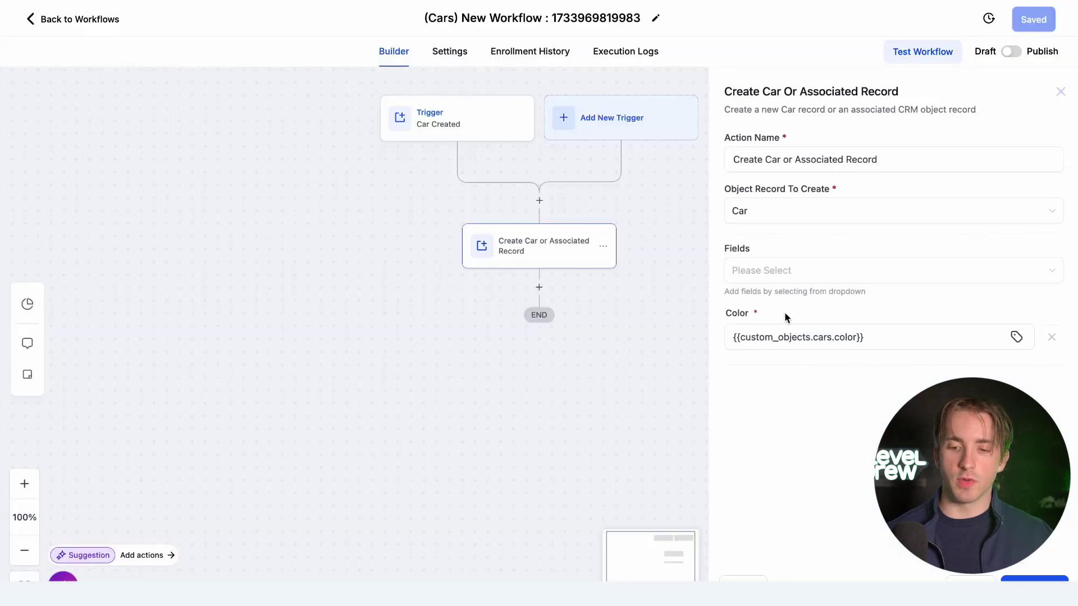
left_click(775, 270)
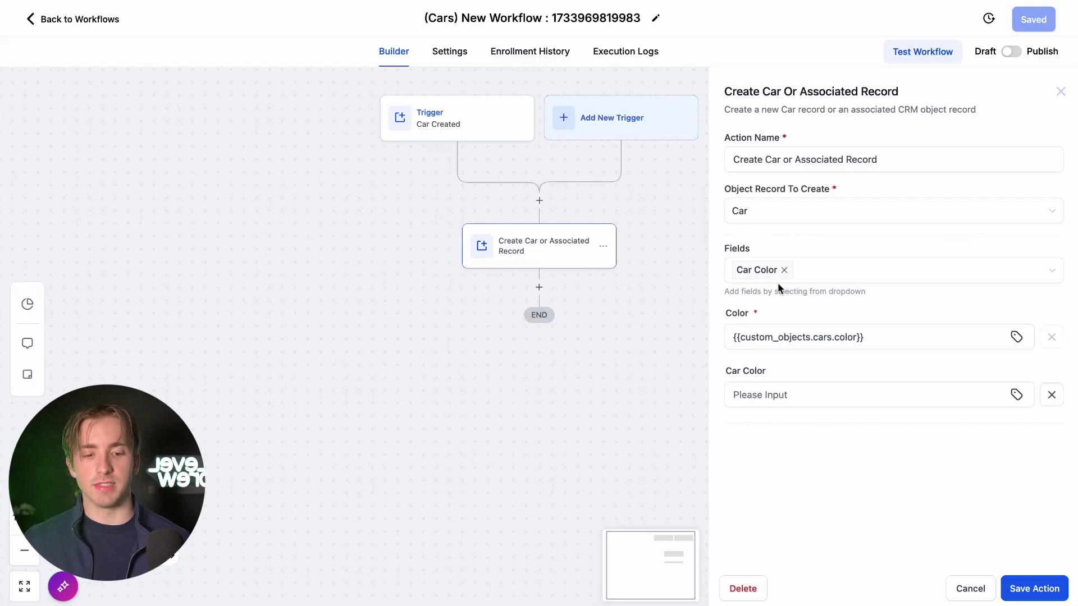
Copy the {{custom_objects.cars.color}} variable into Car Color and save the Create Car action.
left_click(776, 398)
left_click_drag(723, 370, 789, 371)
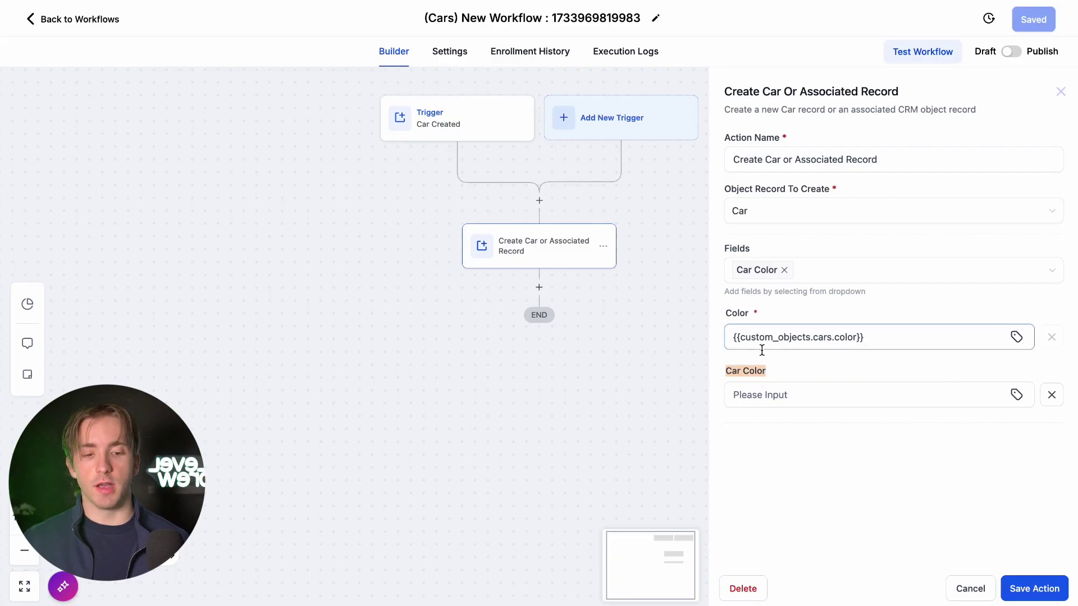
left_click(762, 382)
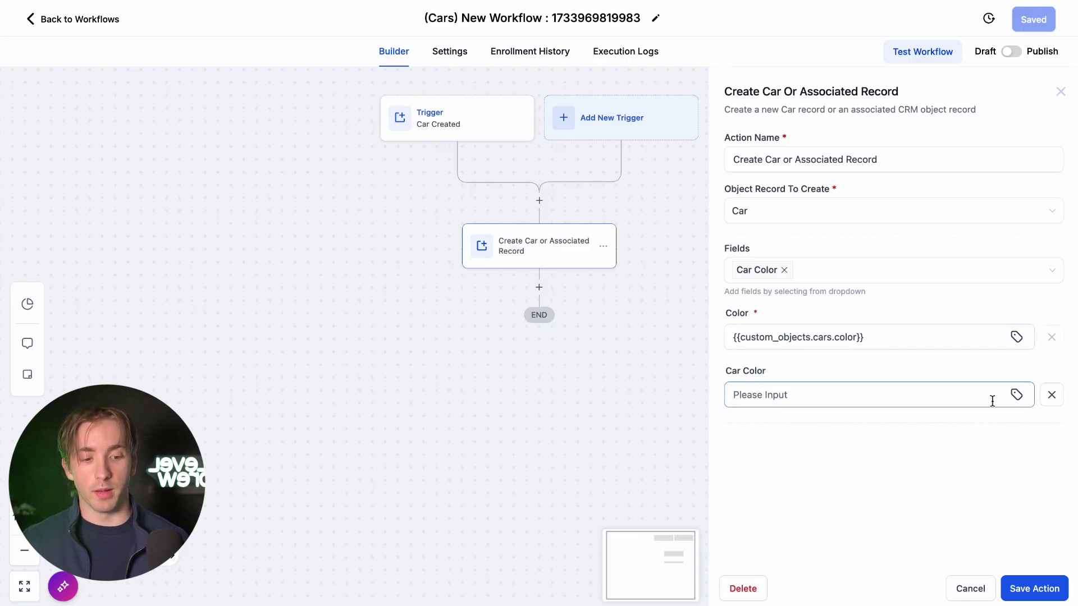
triple_click(814, 338)
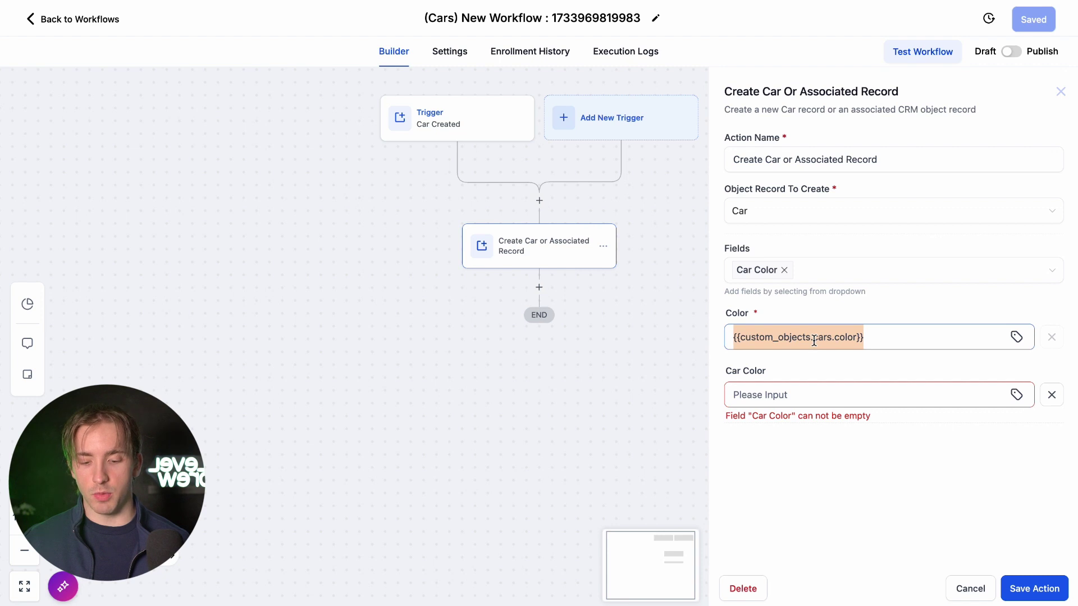
key("ctrl+c")
left_click(815, 404)
key("ctrl+v")
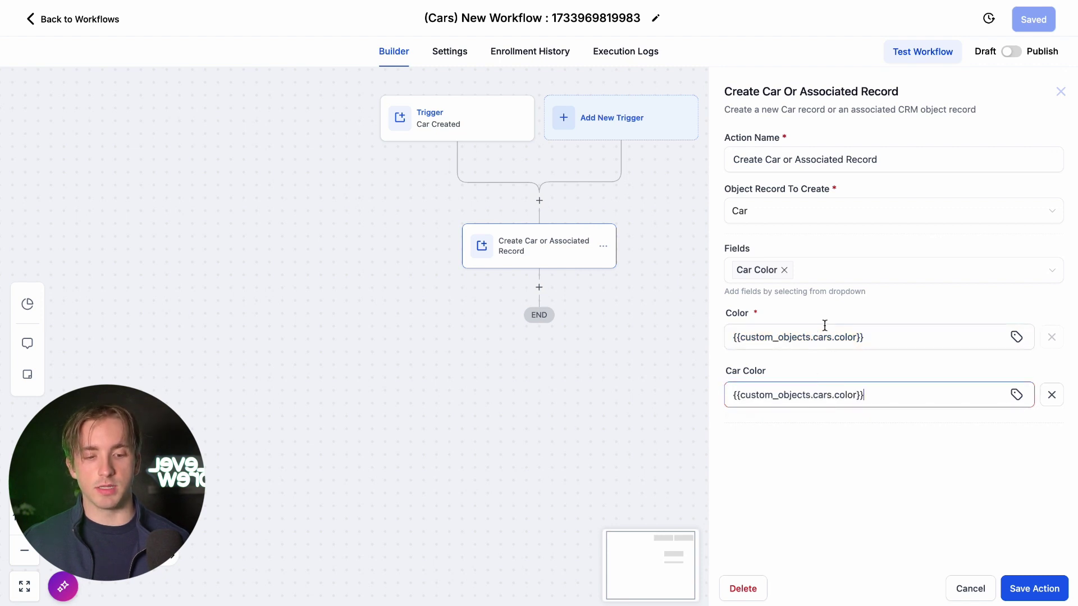
left_click(1019, 593)
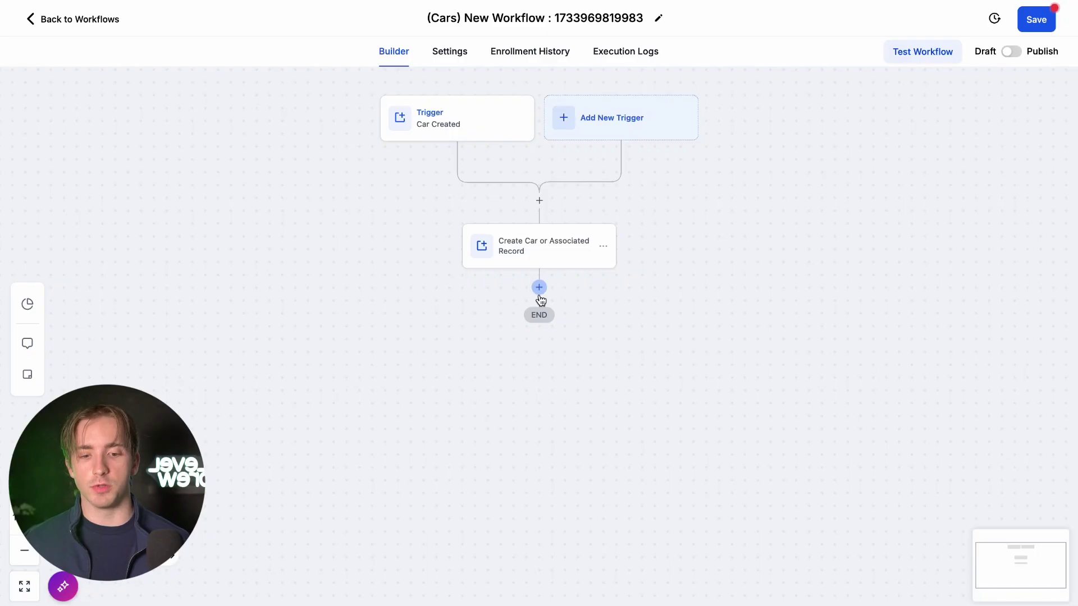
Add an Update Custom Value step for VSL and browse the Car object's fields for its new value.
left_click(539, 288)
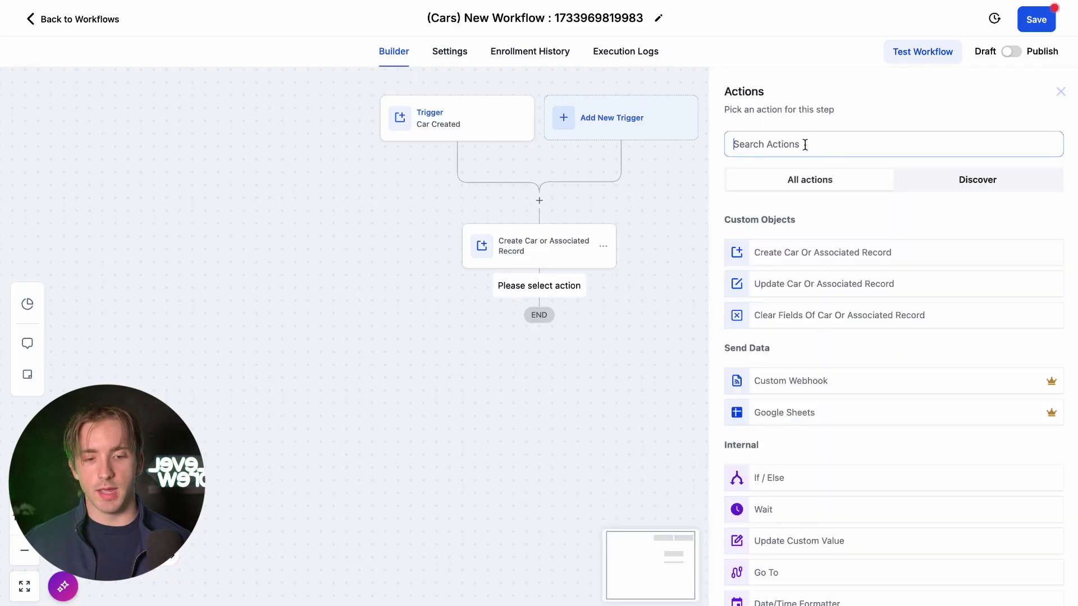
scroll(827, 380, "down", 3)
left_click(827, 380)
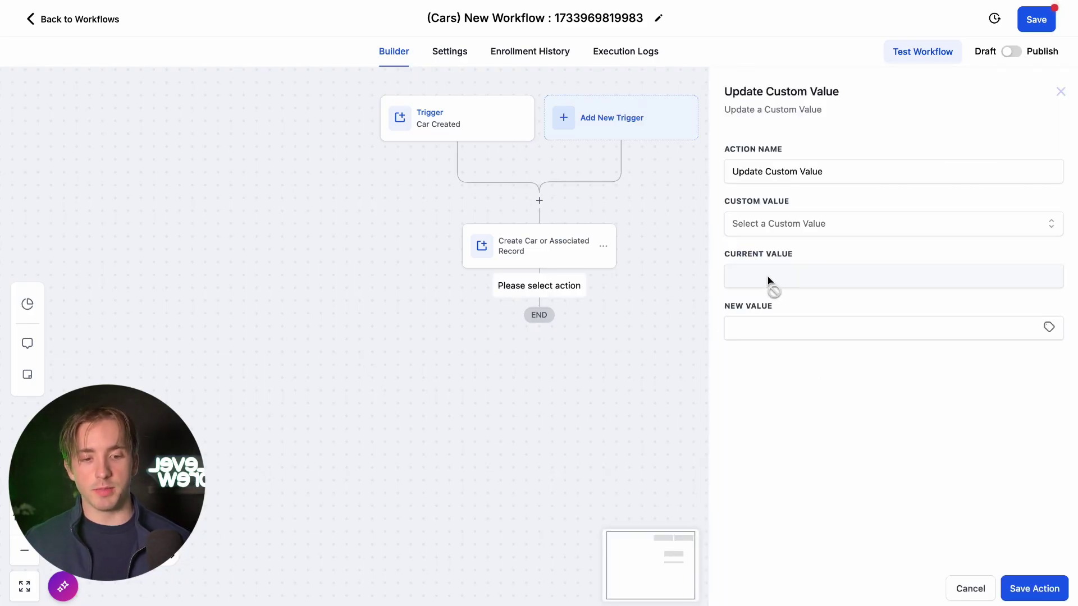
left_click(778, 233)
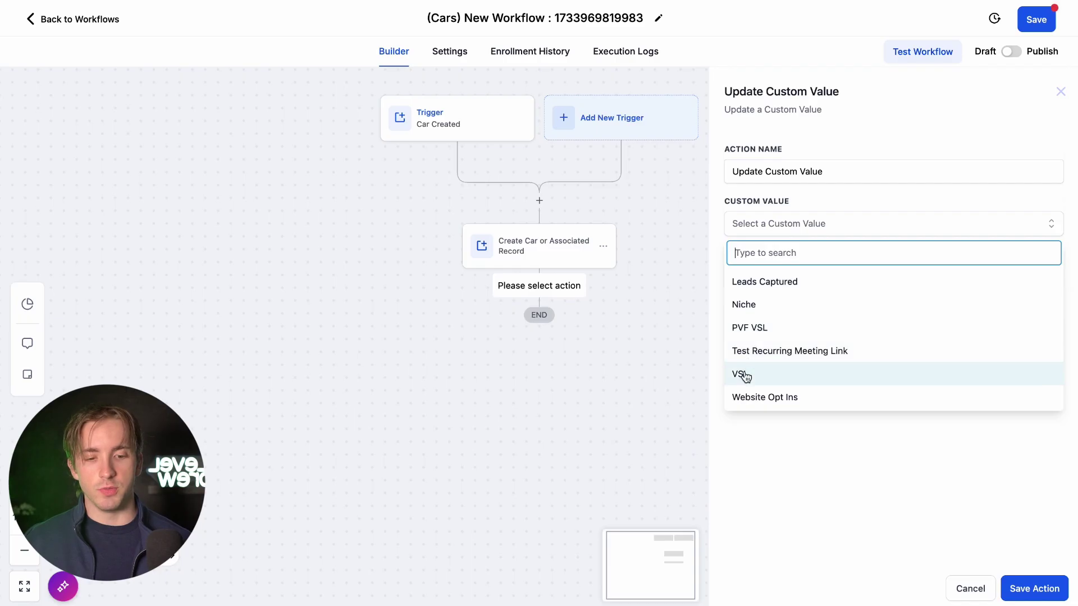
left_click(787, 375)
left_click(765, 318)
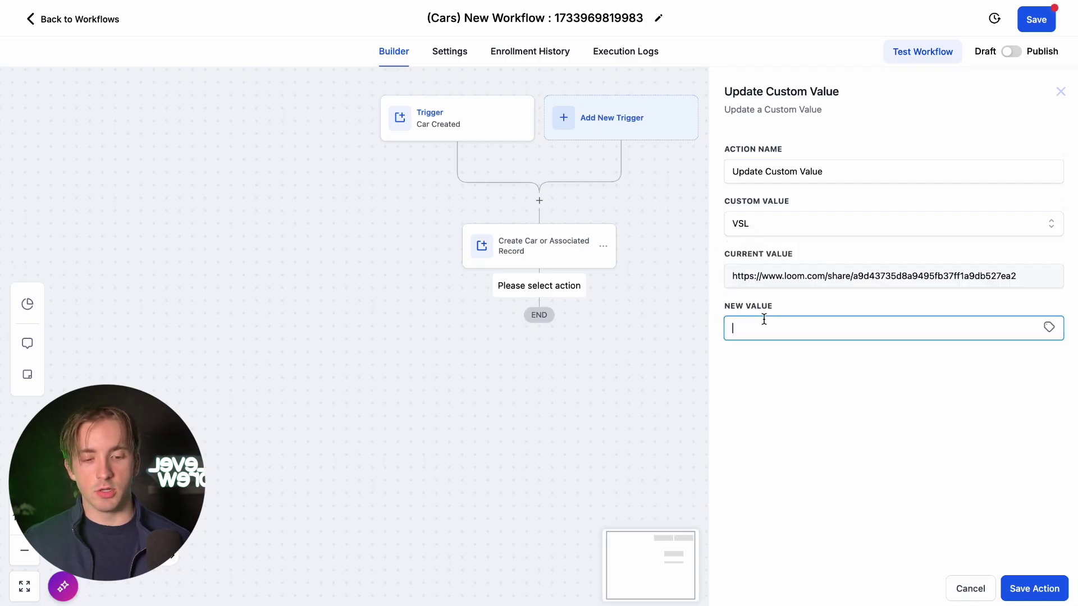
left_click(1048, 328)
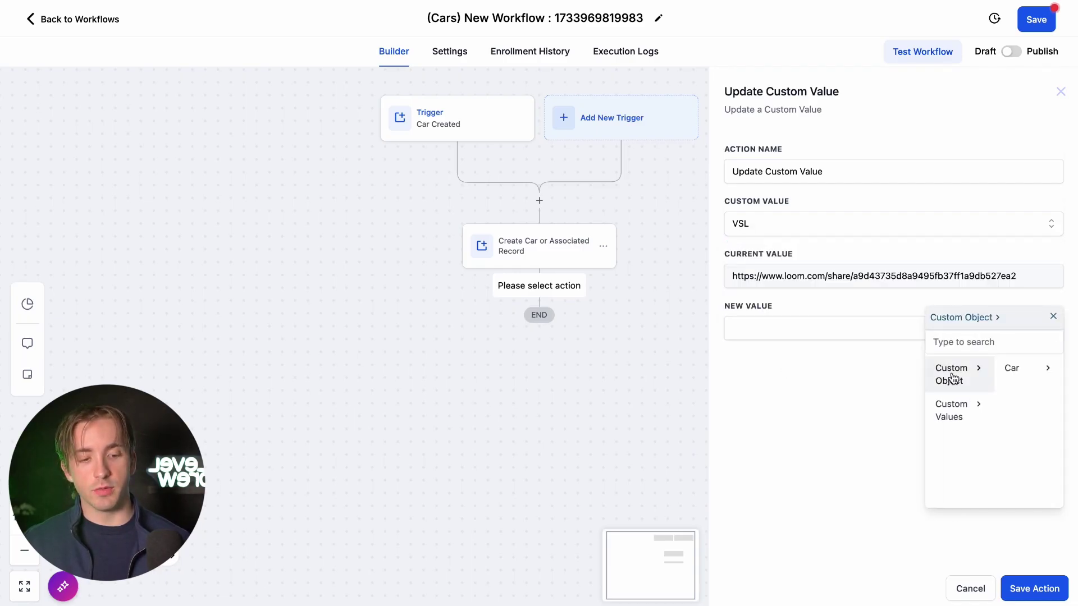
left_click(1014, 369)
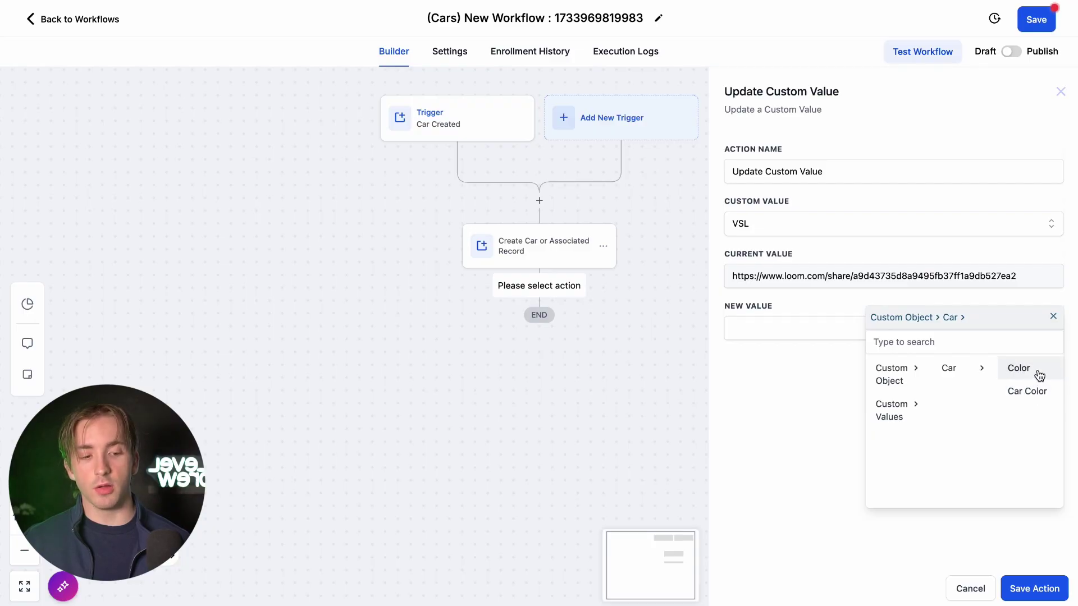